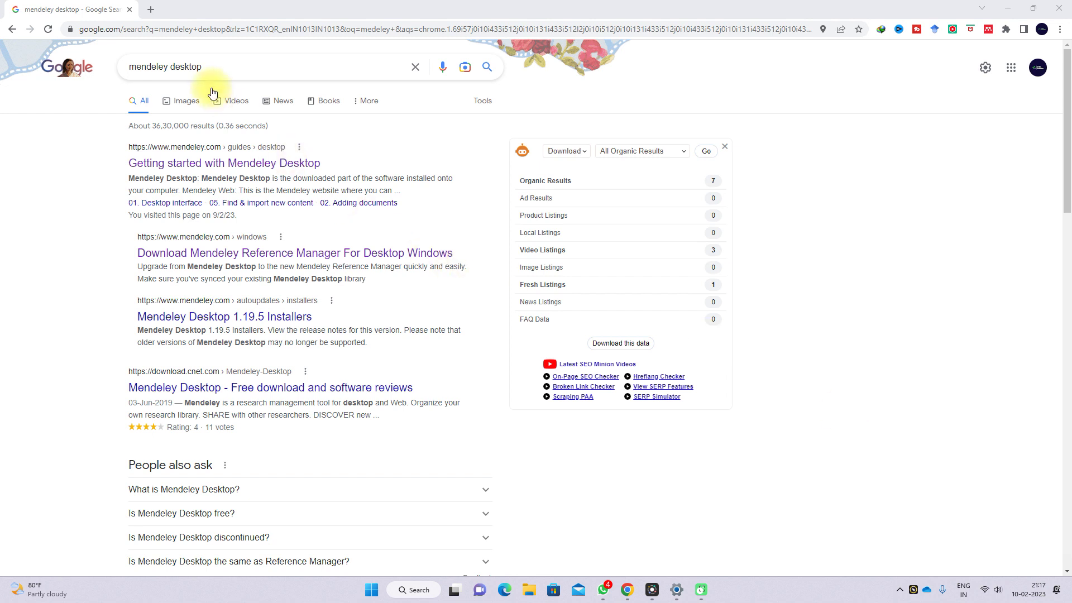
Edit the Mendeley website search query text and close the search suggestions
click(226, 66)
drag(229, 66, 119, 67)
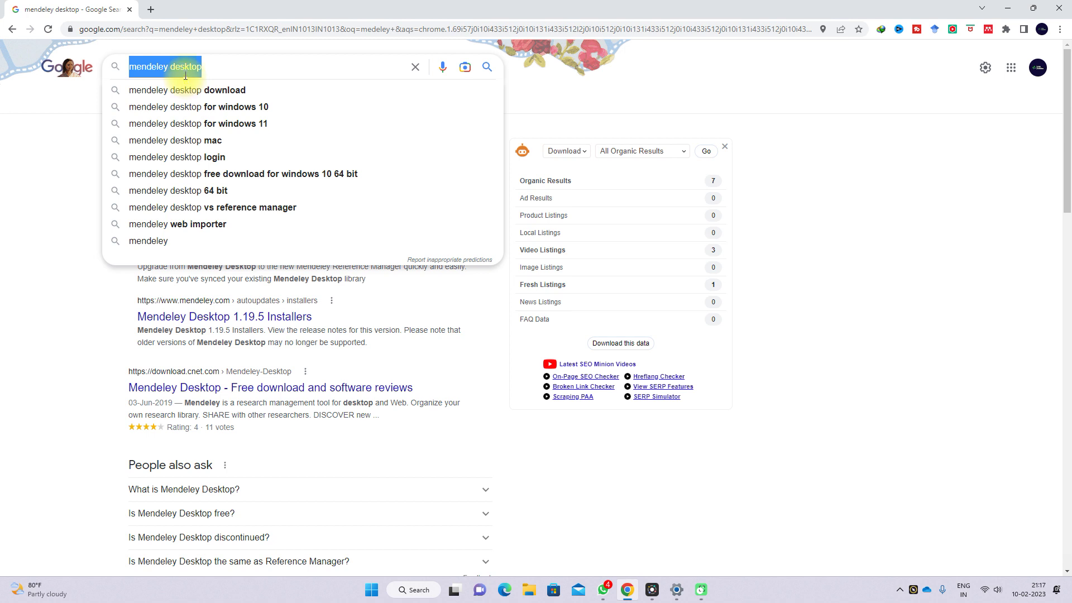
click(92, 180)
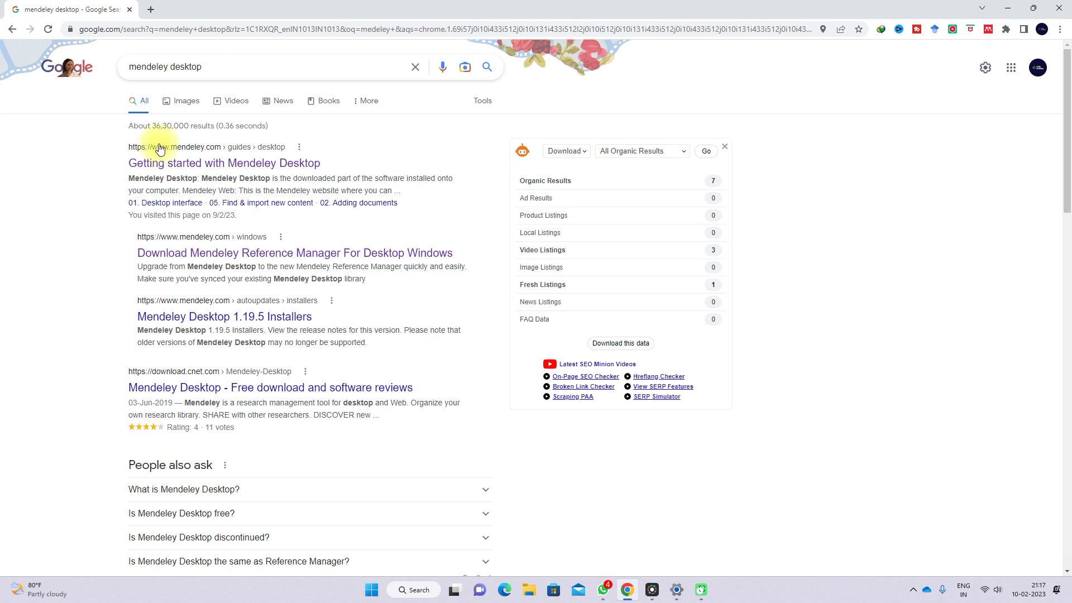
Go from the Getting started with Mendeley Desktop guide to the Windows download page, then minimise Chrome
click(204, 167)
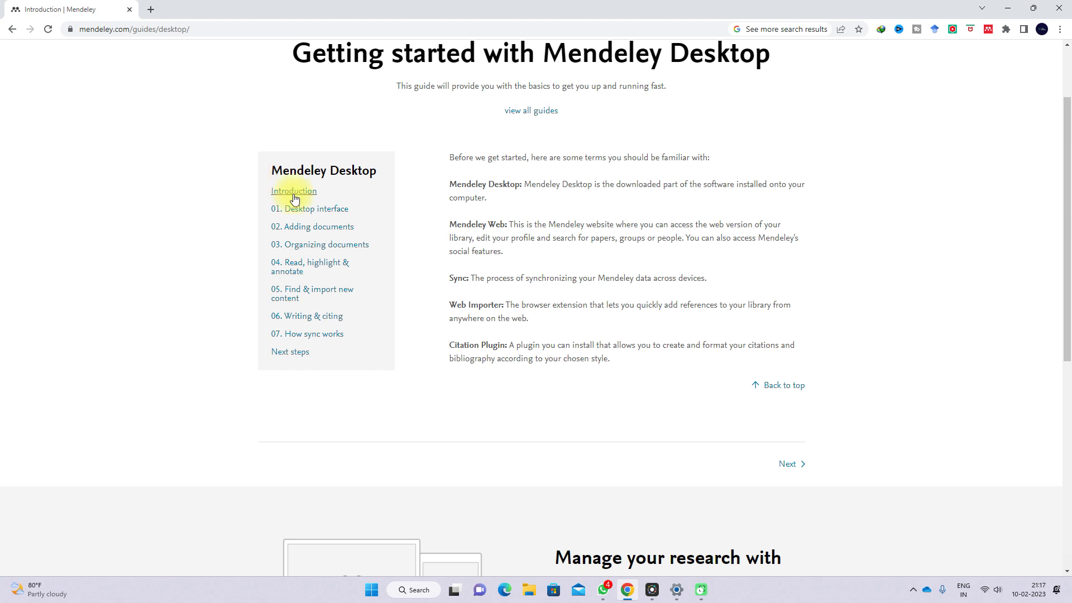
scroll(647, 296, down, 7)
scroll(665, 280, up, 1)
scroll(672, 272, up, 1)
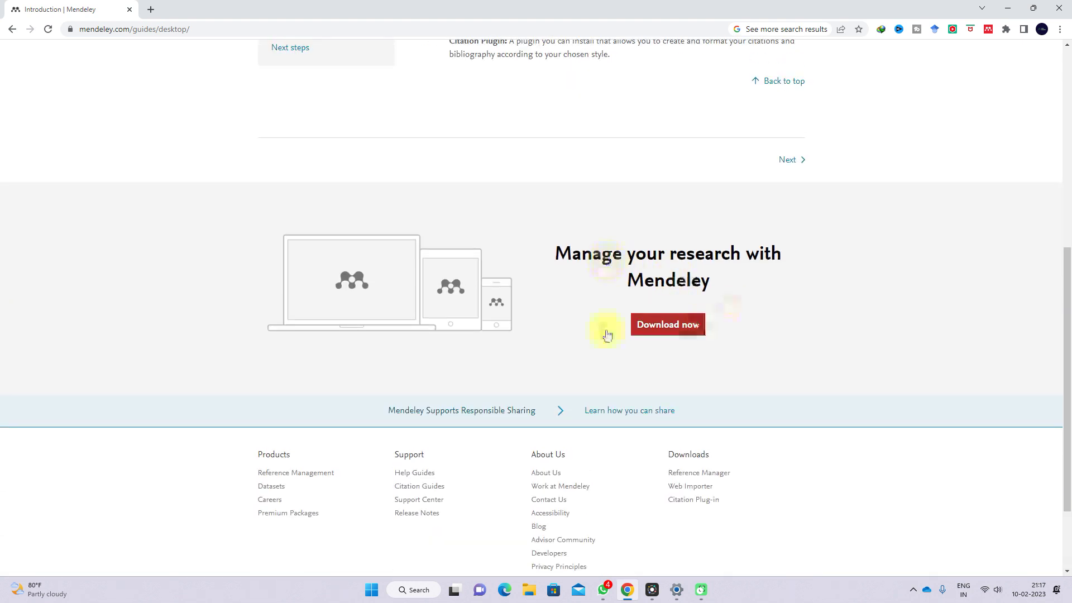
click(667, 329)
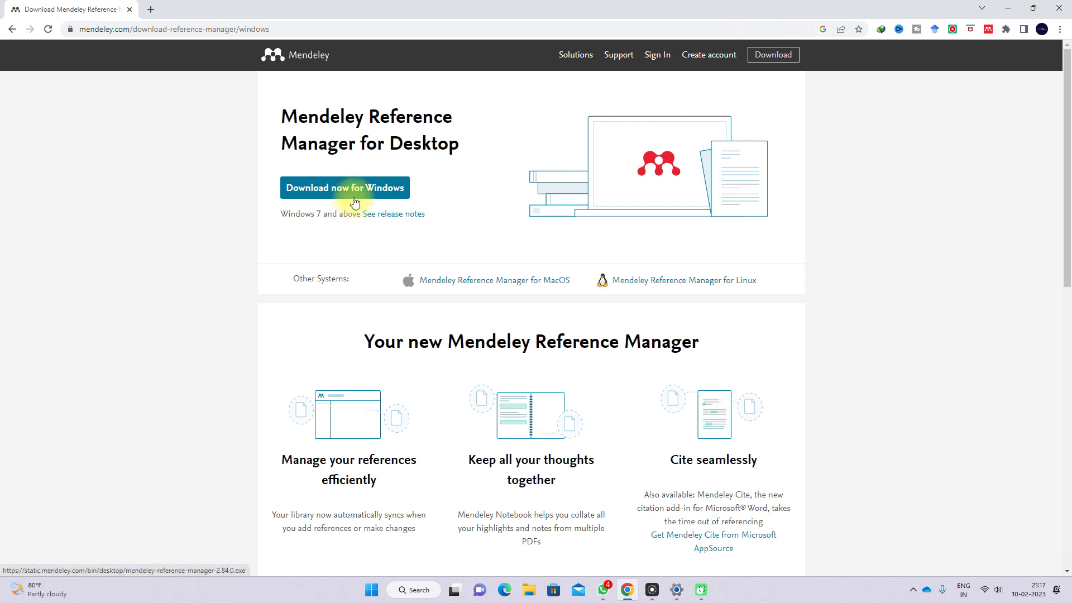
click(1010, 11)
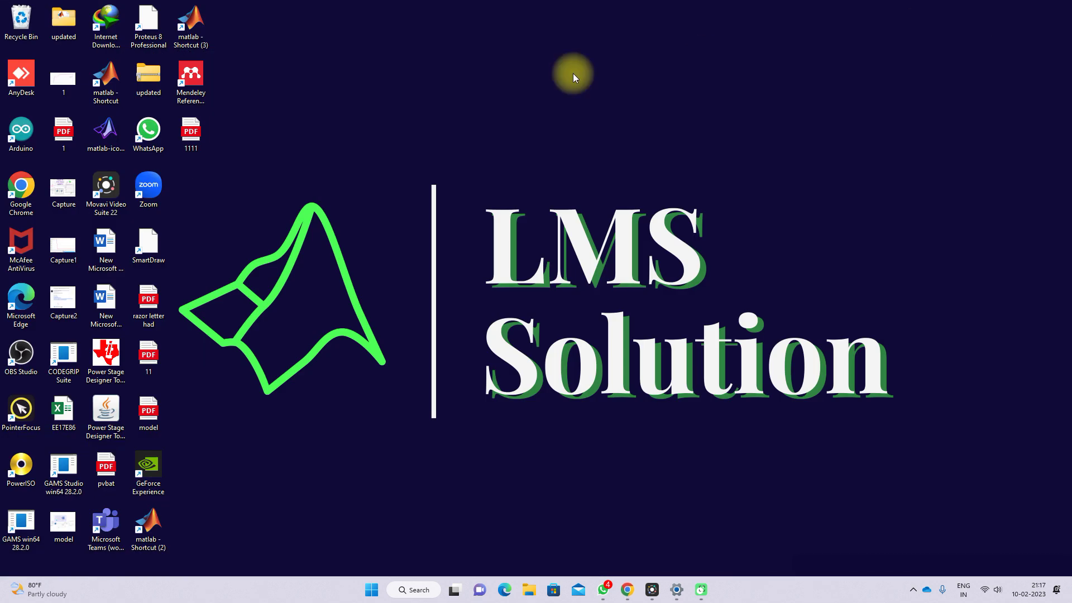
Launch Mendeley Reference Manager from its desktop shortcut and sign in with the account password
double_click(193, 84)
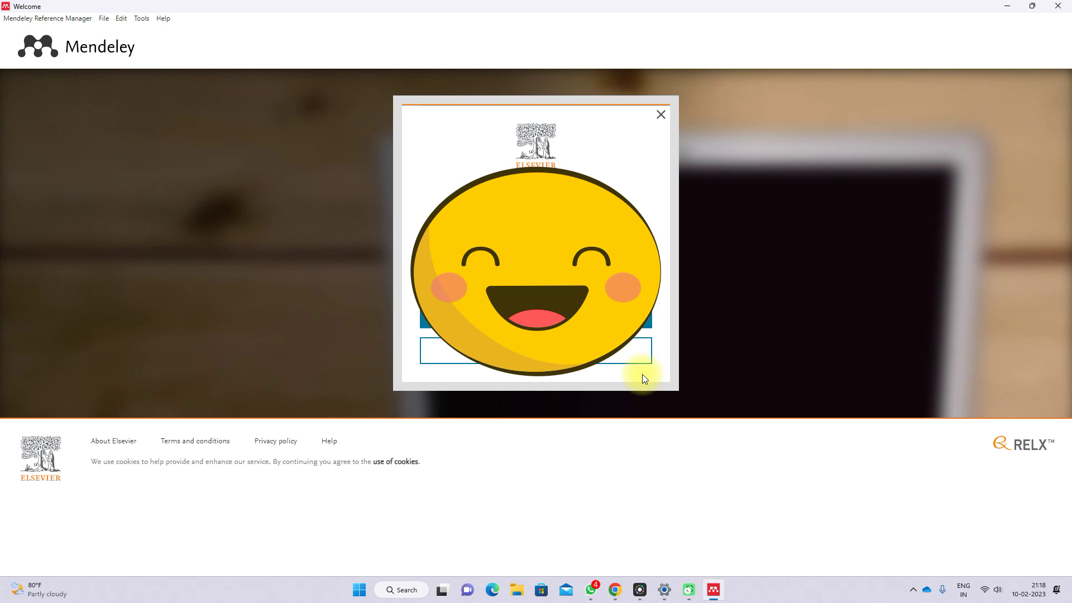
key(shift+2)
click(641, 356)
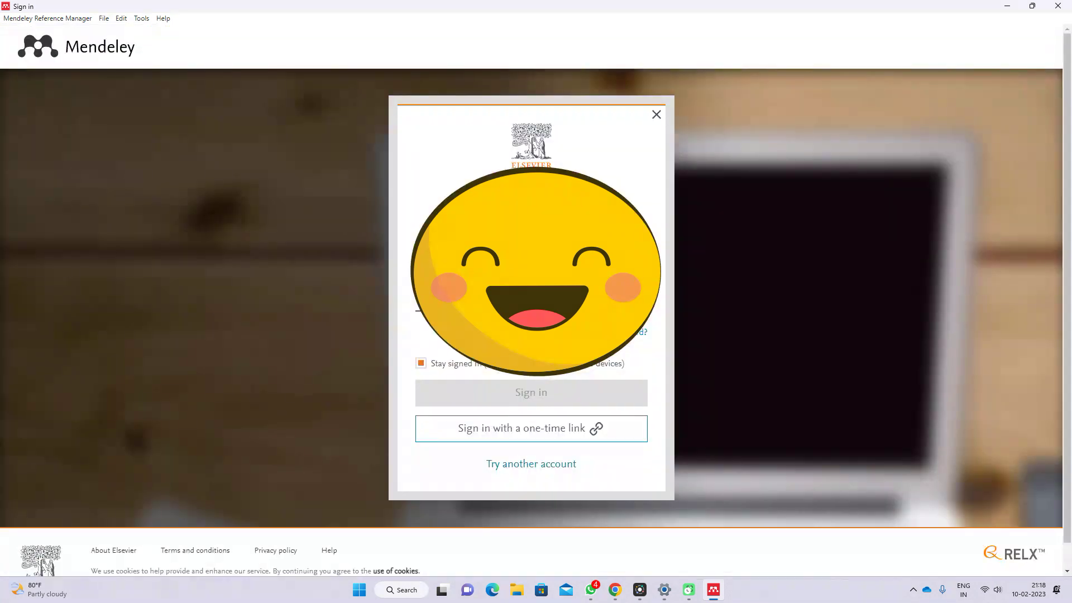
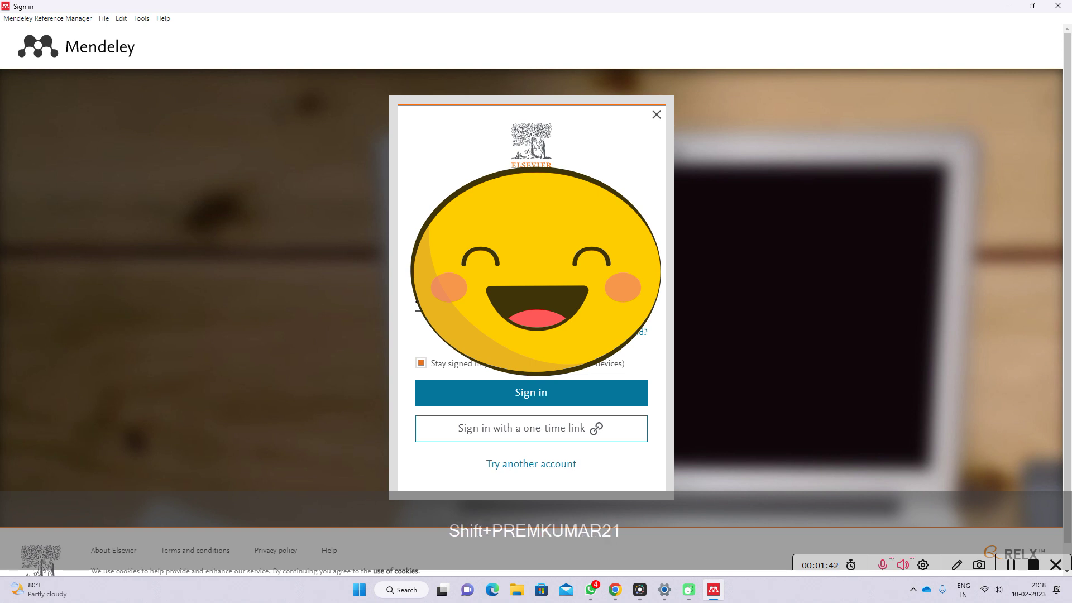
key(Return)
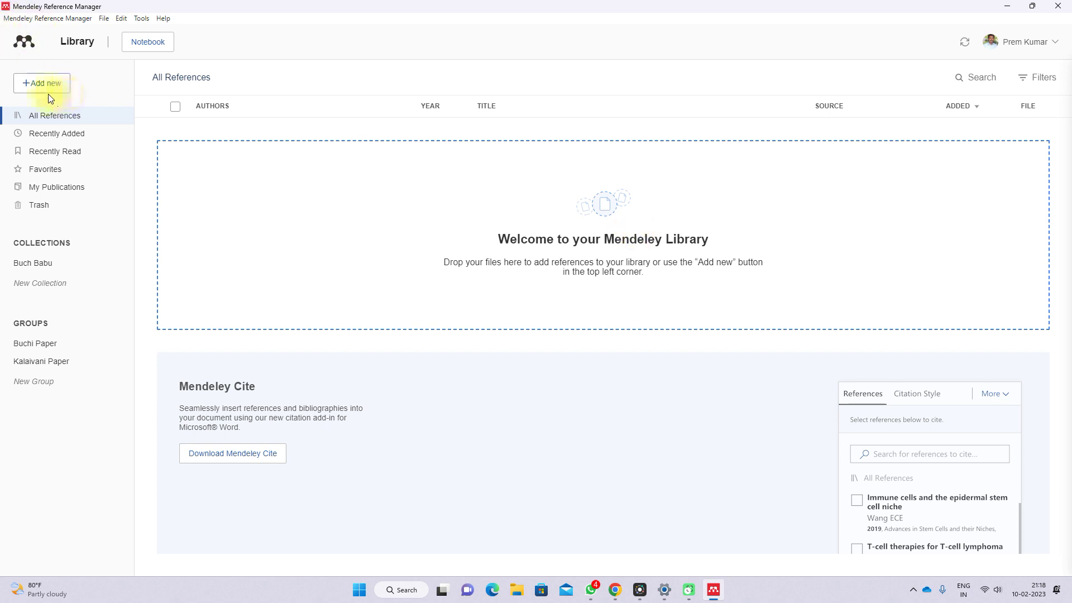
From the Add new menu, choose to add a reference from a file on the computer
key(ctrl+2)
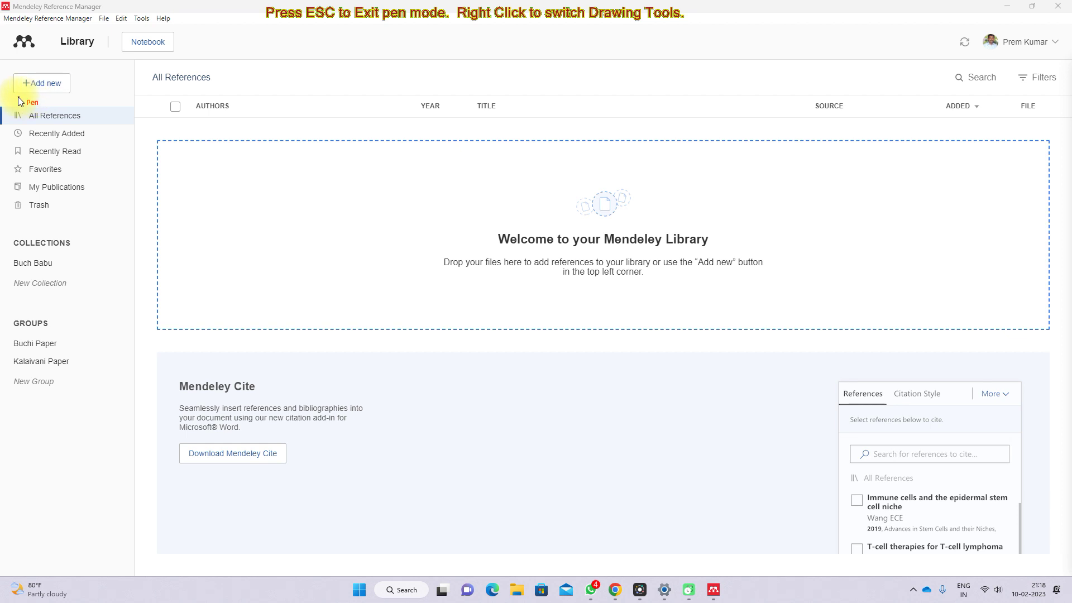
drag(13, 96, 79, 104)
mouse_move(78, 56)
mouse_down()
mouse_move(12, 65)
mouse_move(7, 93)
mouse_move(18, 96)
mouse_up()
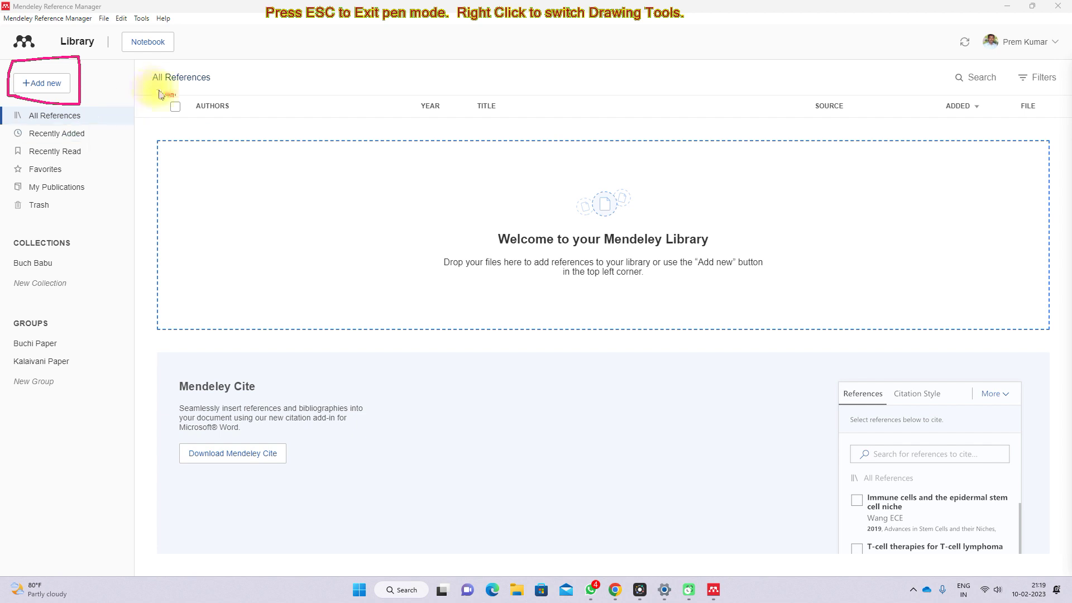
key(Escape)
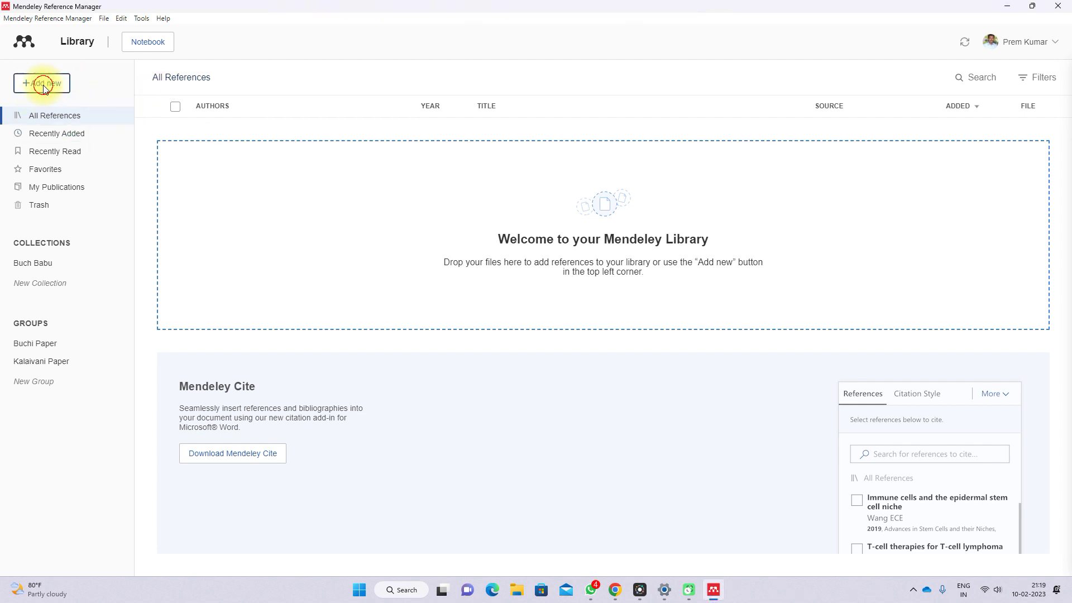
click(45, 87)
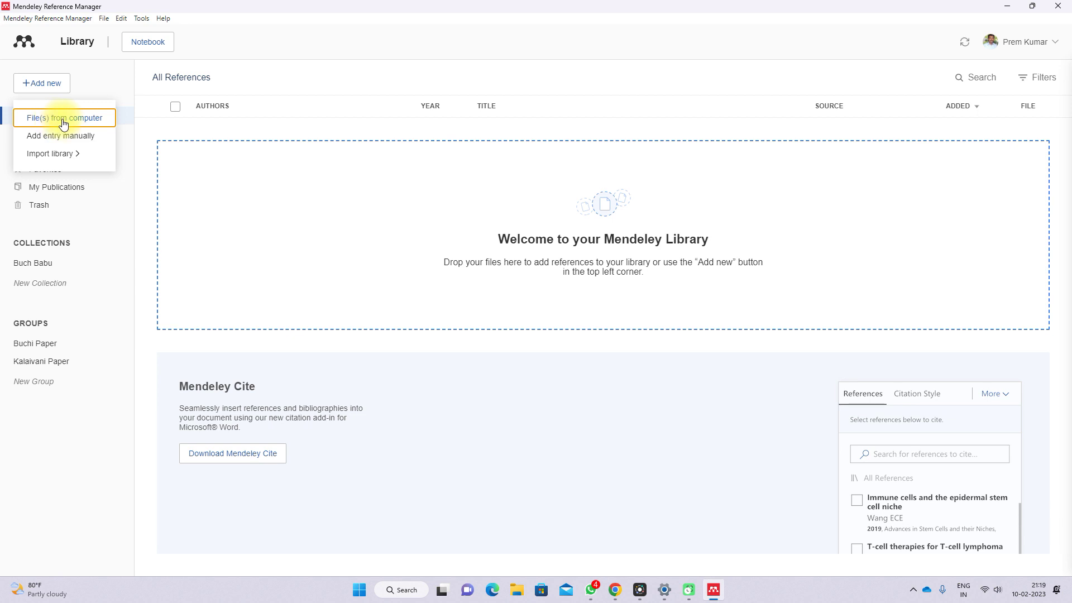
click(62, 118)
Import the Solar_Power_Generation PDF from Downloads, creating the 2022 IEEE Access reference
click(62, 147)
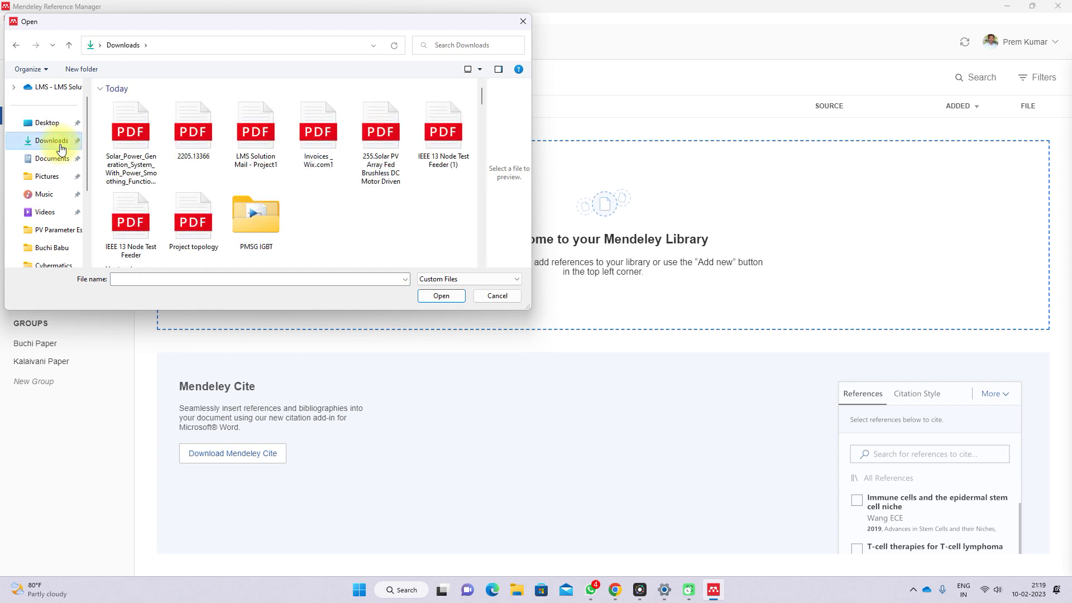
click(140, 150)
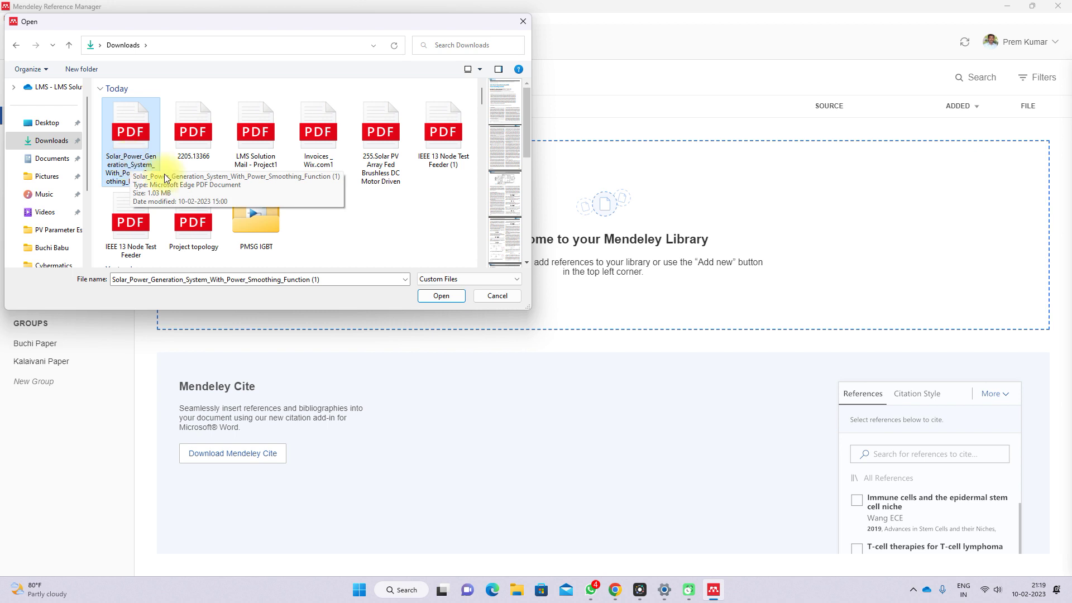
click(441, 297)
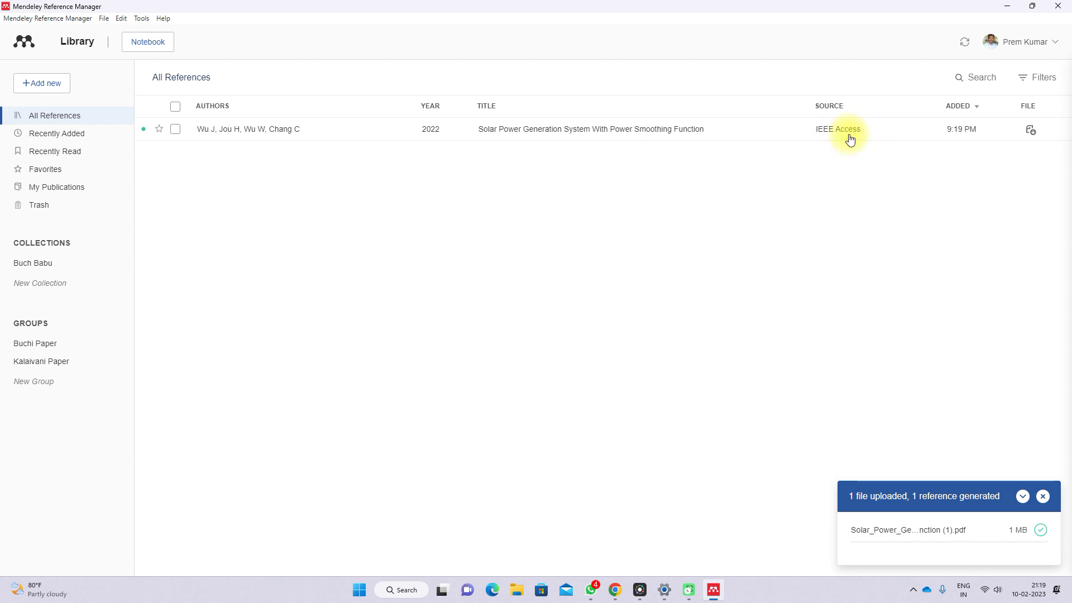
Open the Add entry manually form with its ArXivID/DOI/PMID lookup, then return to Chrome
click(47, 89)
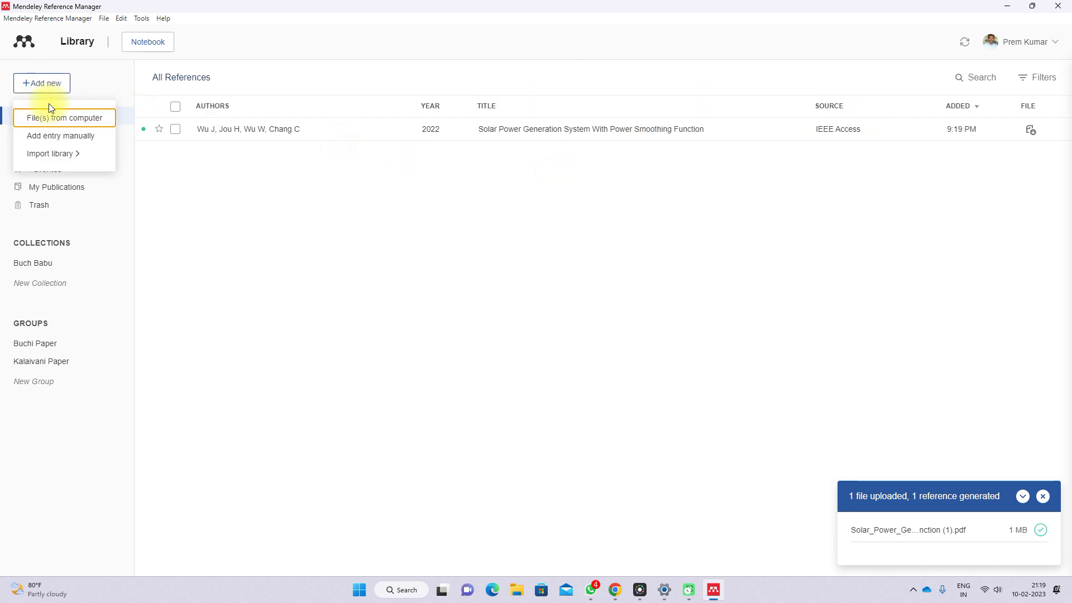
click(53, 136)
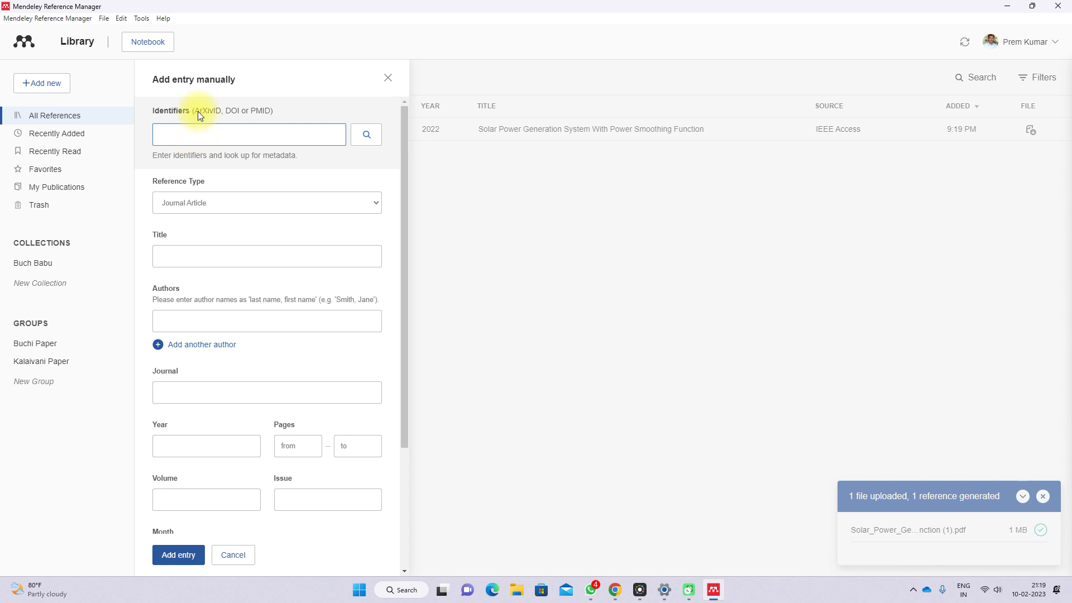
click(198, 112)
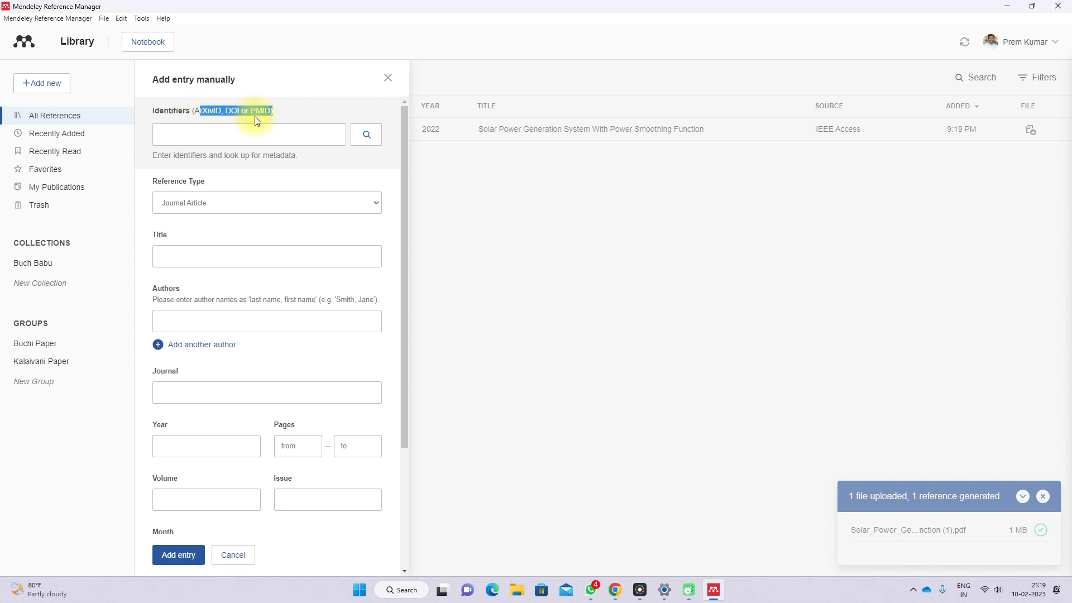
click(202, 115)
click(614, 590)
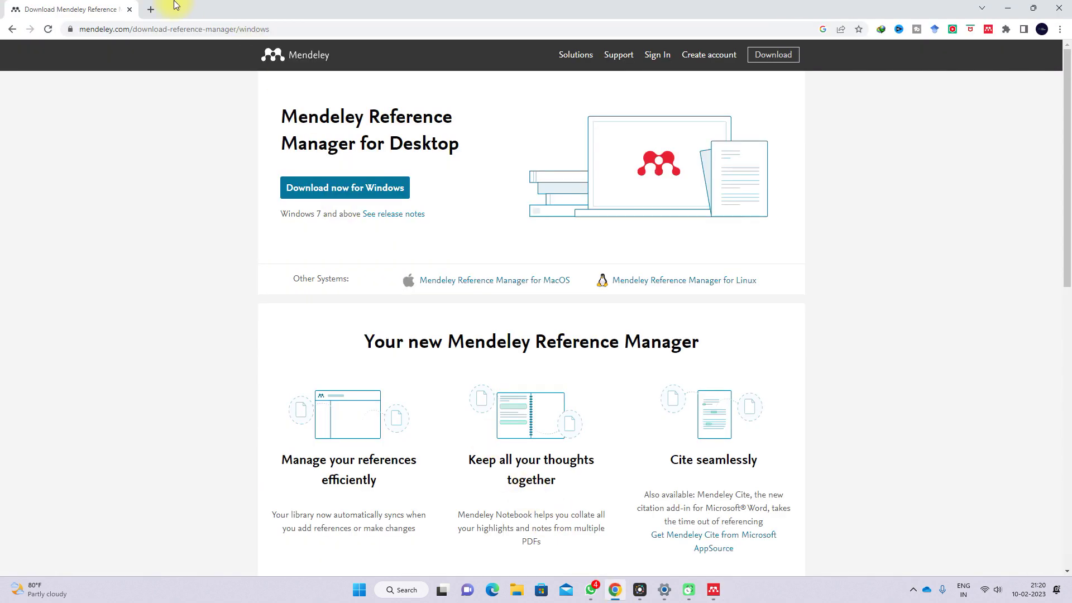
Search Google for 'solar powered pv system for bldc motor water pump' and open the top IEEE result in a new tab
click(149, 9)
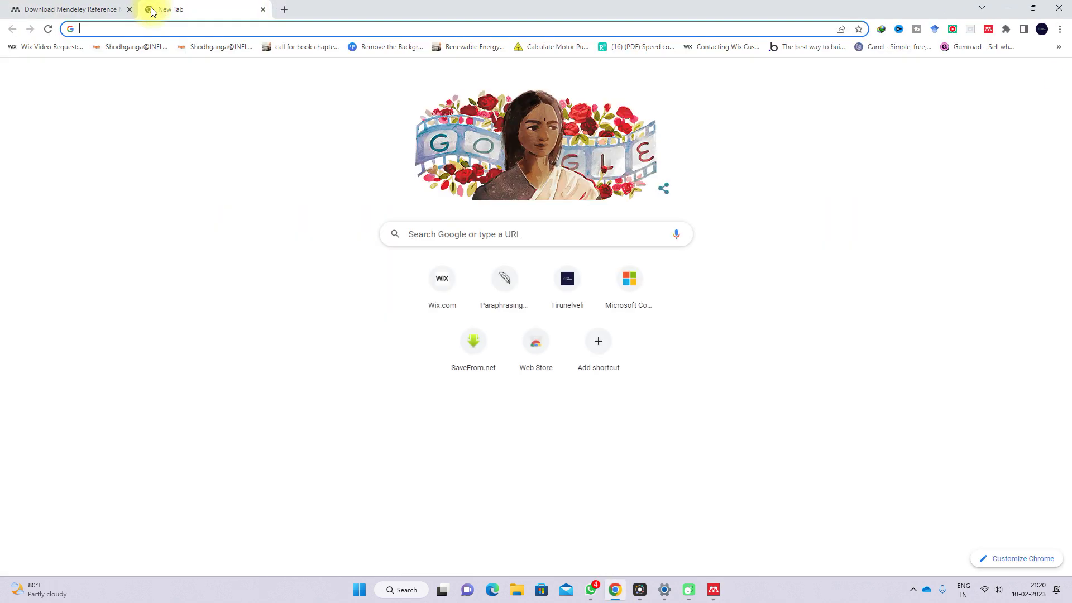
click(174, 29)
text(sola)
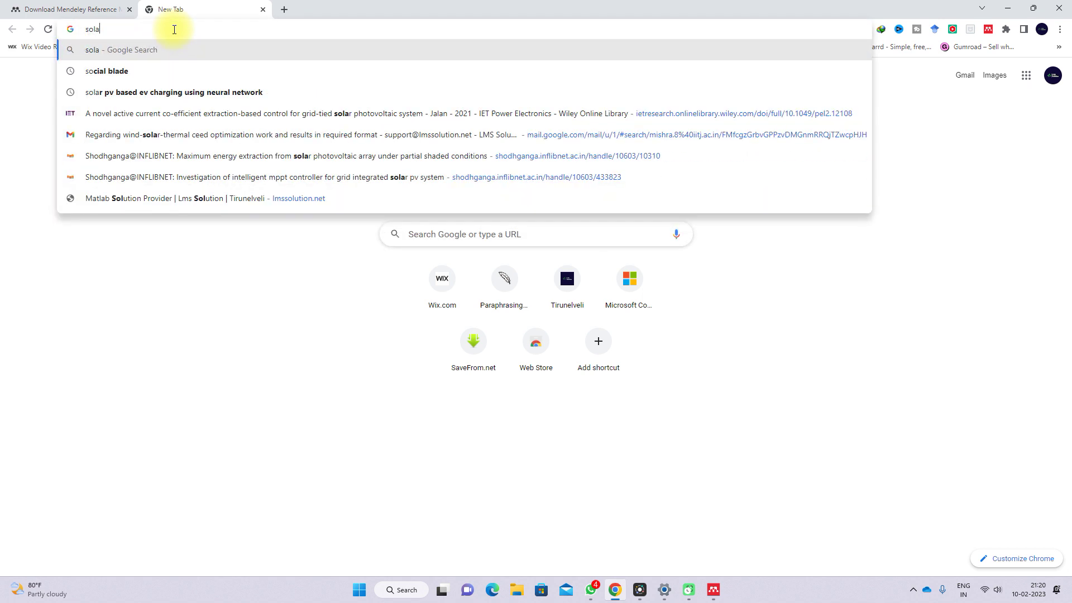
text(r powered )
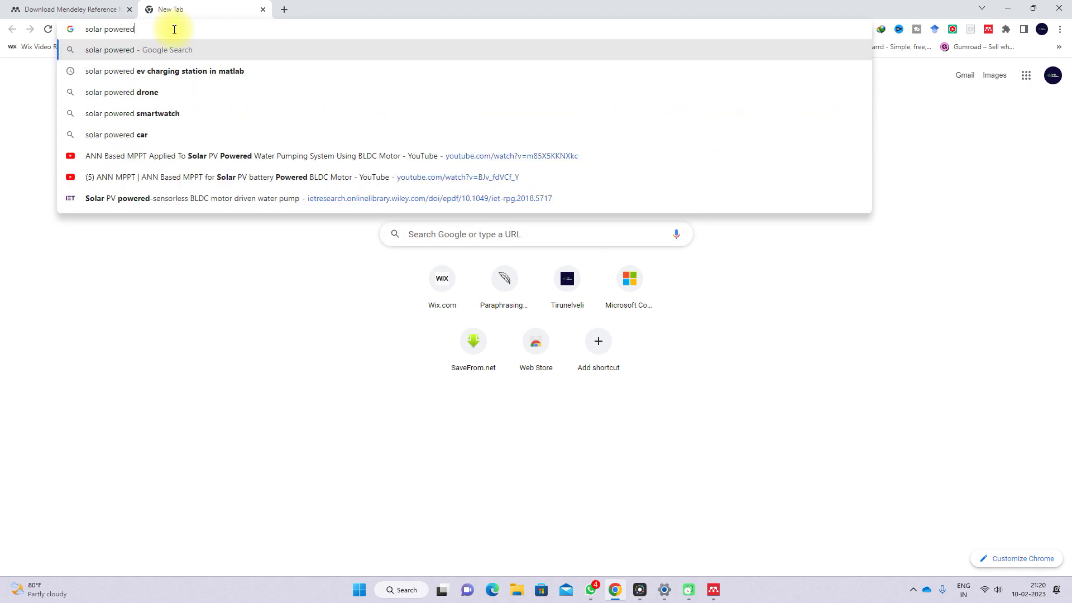
text(pv syste)
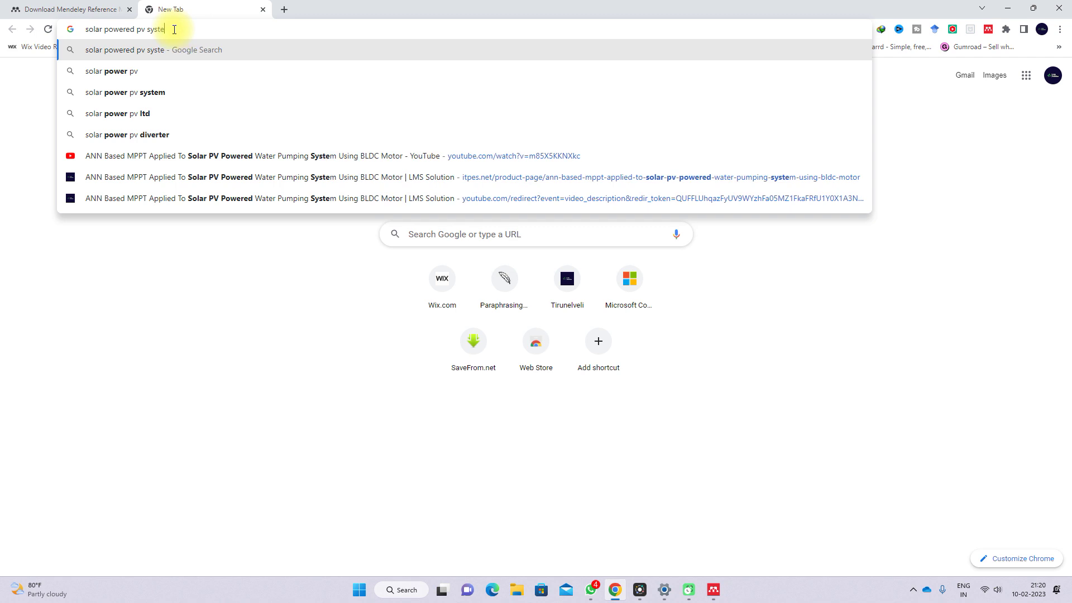
text(m for bld)
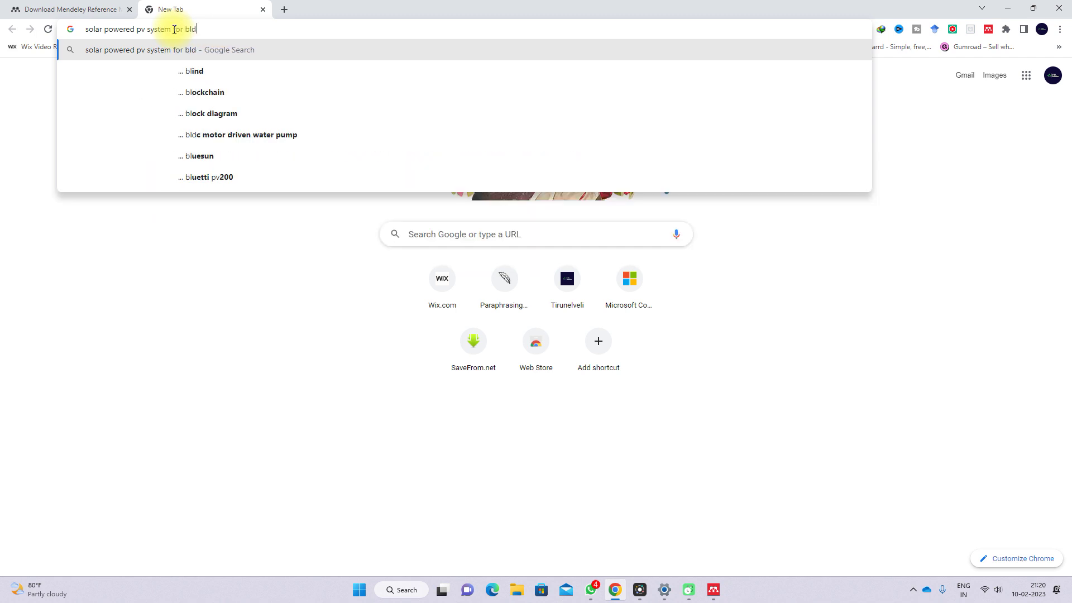
text(c motor)
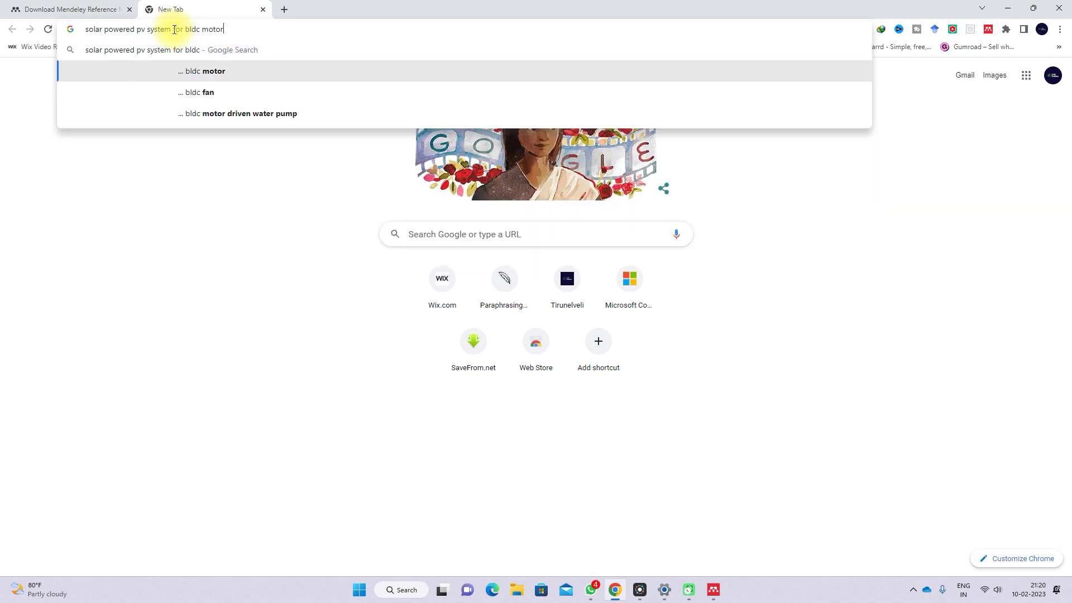
text( water)
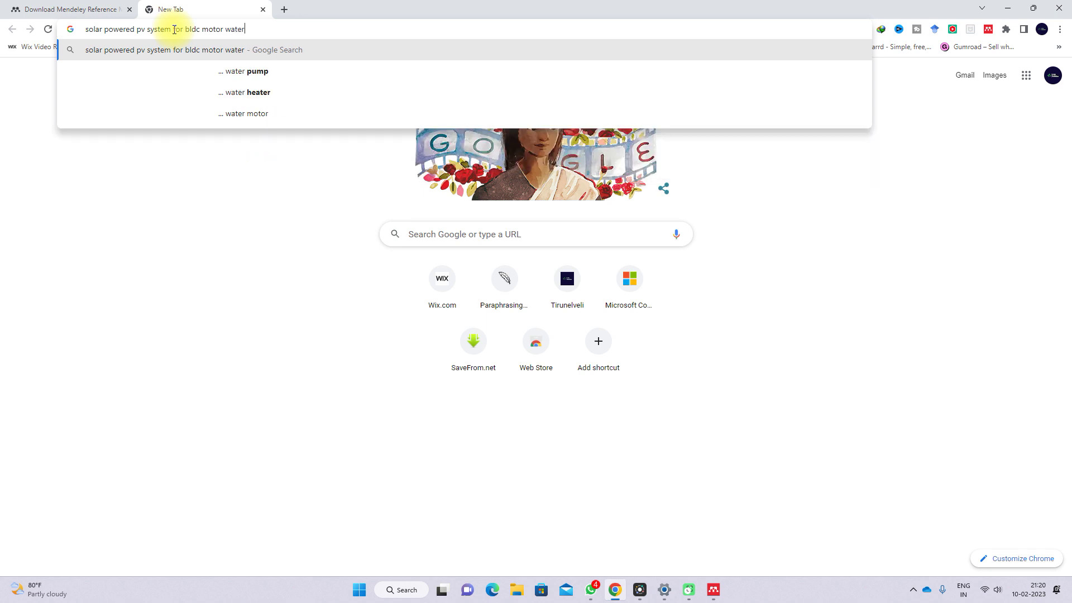
key(Down)
key(Return)
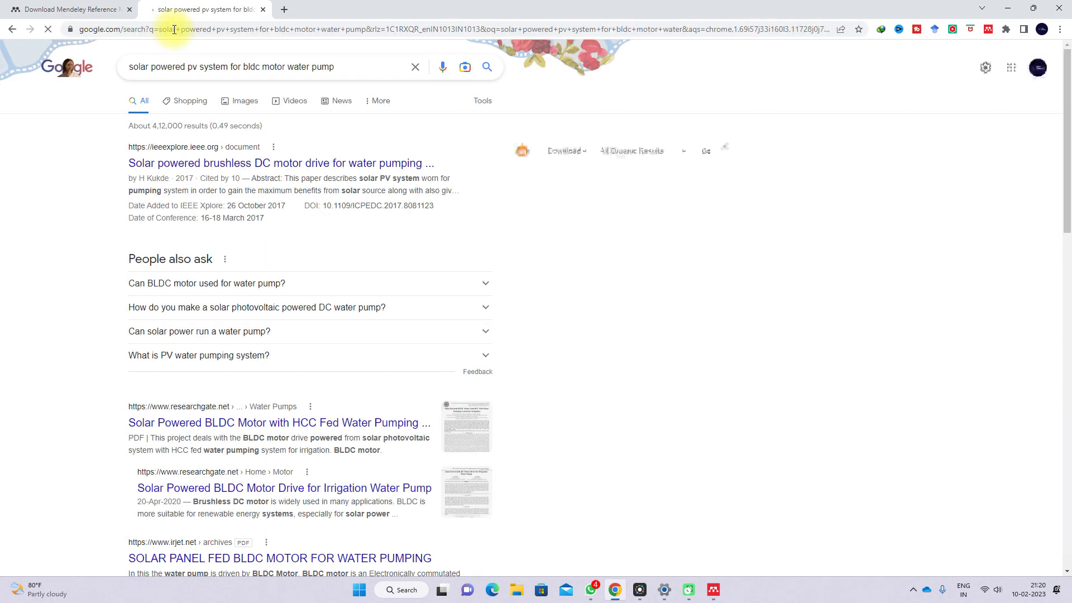
right_click(166, 168)
click(173, 176)
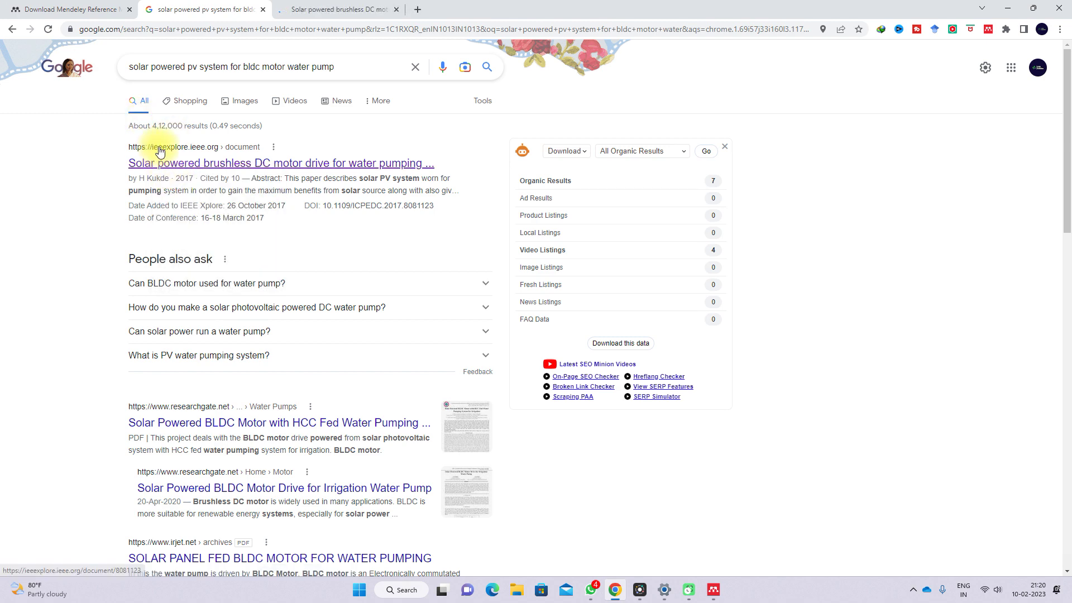
click(310, 10)
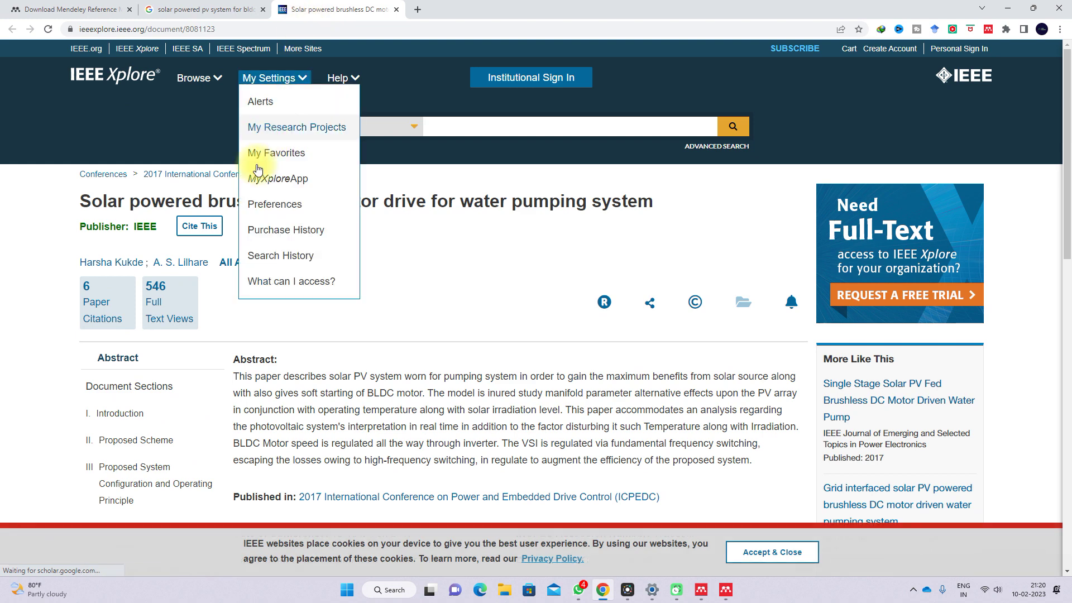
Copy the paper's DOI link from IEEE Xplore and return to Mendeley's identifier field
scroll(391, 267, down, 3)
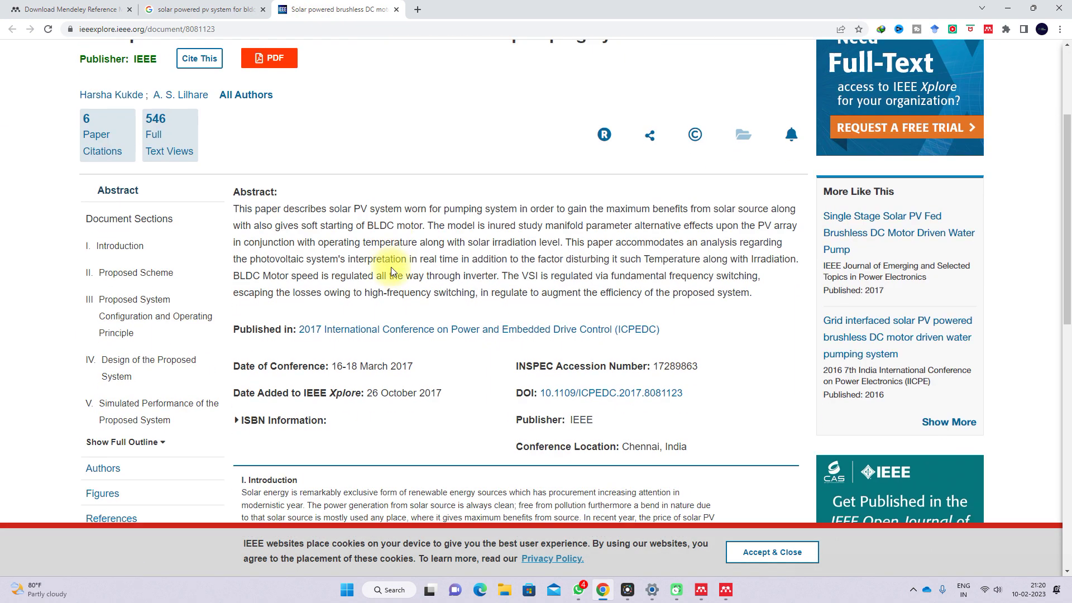
right_click(607, 394)
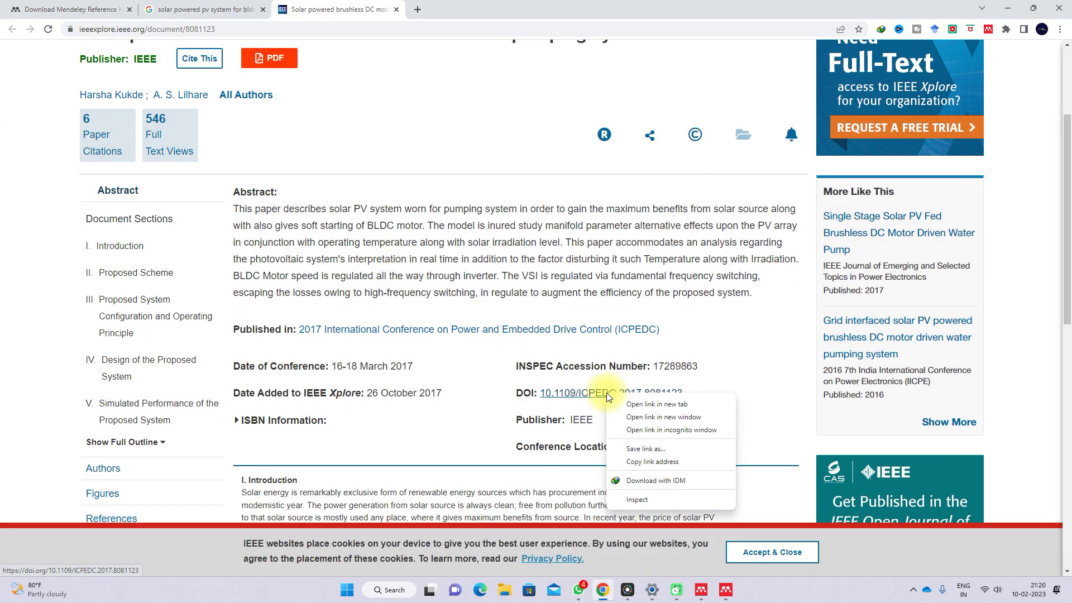
click(632, 460)
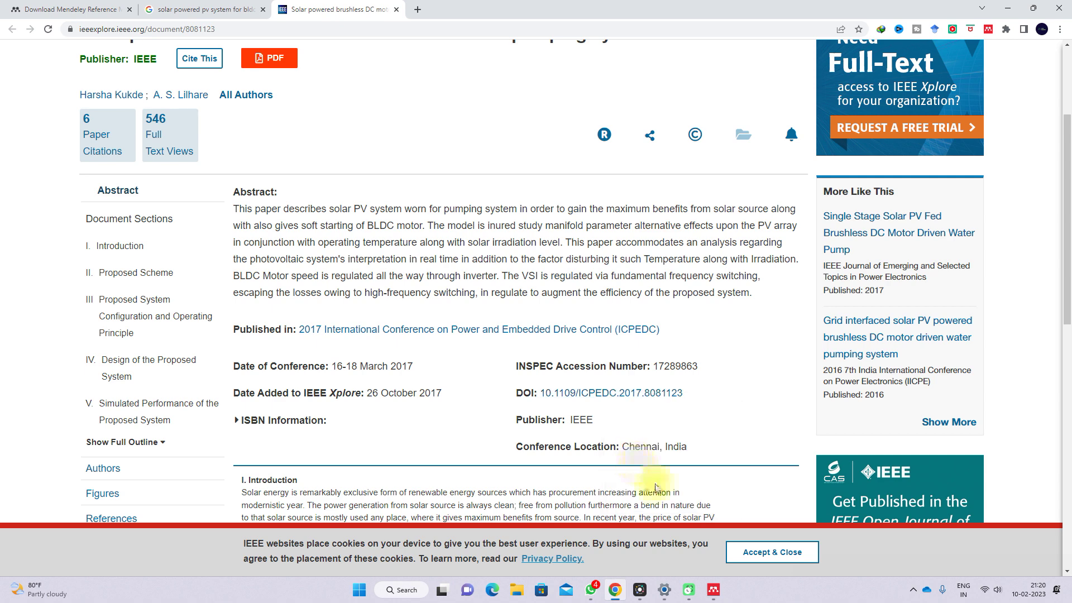
click(714, 589)
click(235, 137)
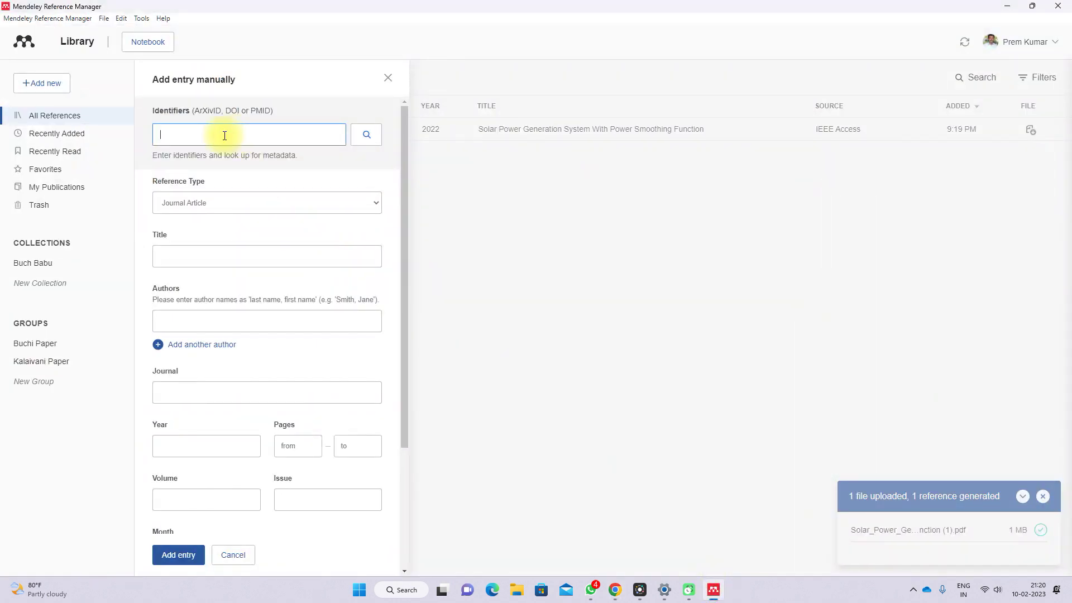
Paste the DOI, look up its metadata, and add 'Solar powered brushless DC motor drive for water pumping system' (2017)
key(ctrl+v)
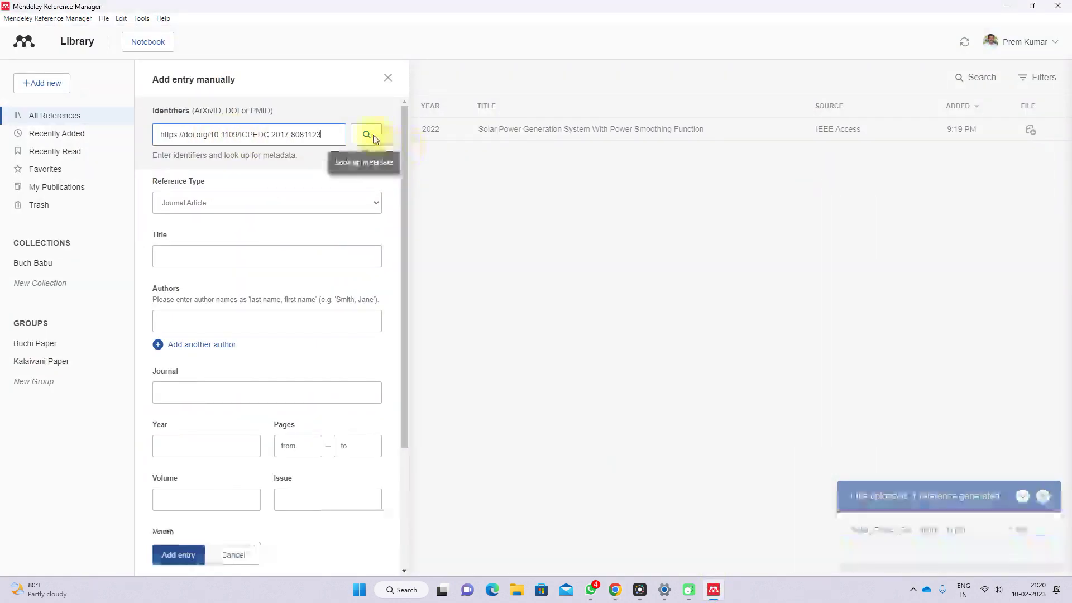
click(370, 135)
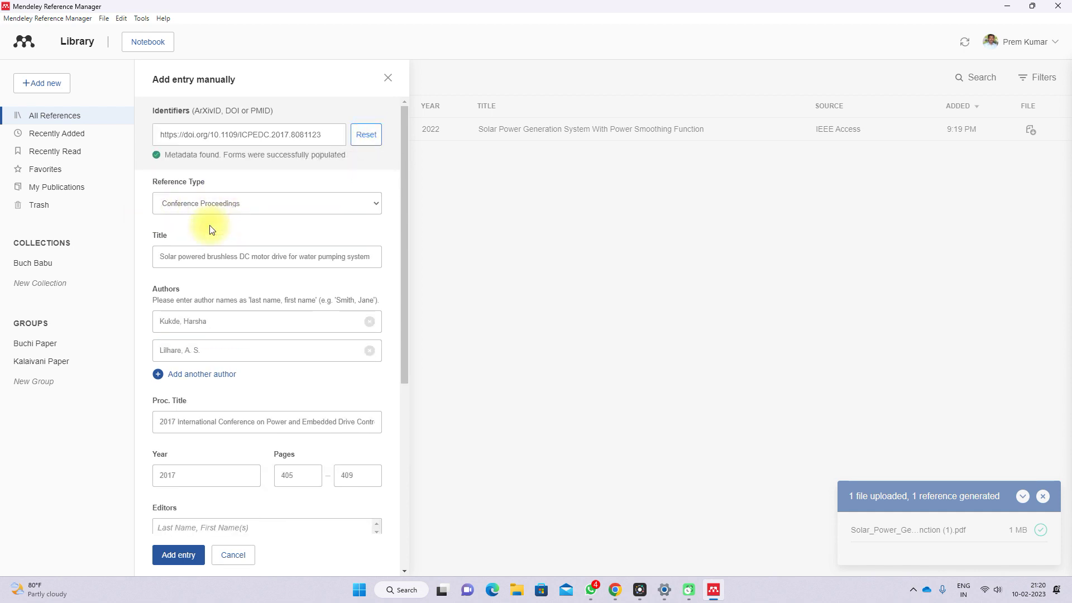
scroll(183, 225, down, 2)
click(186, 553)
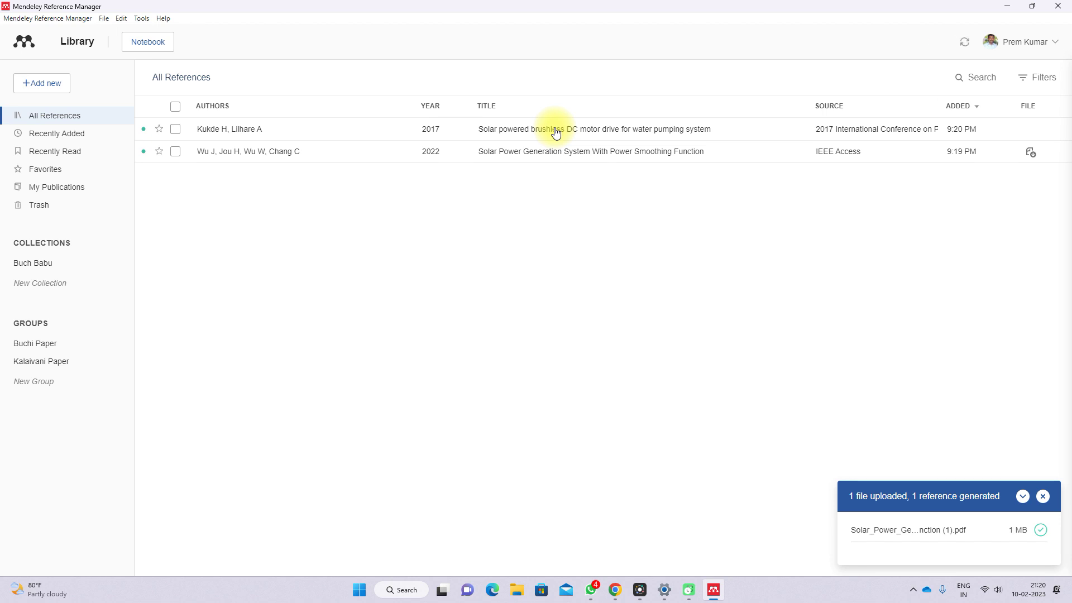
Preview the Import library formats under Add new, dismiss them, and open the Tools menu
click(45, 85)
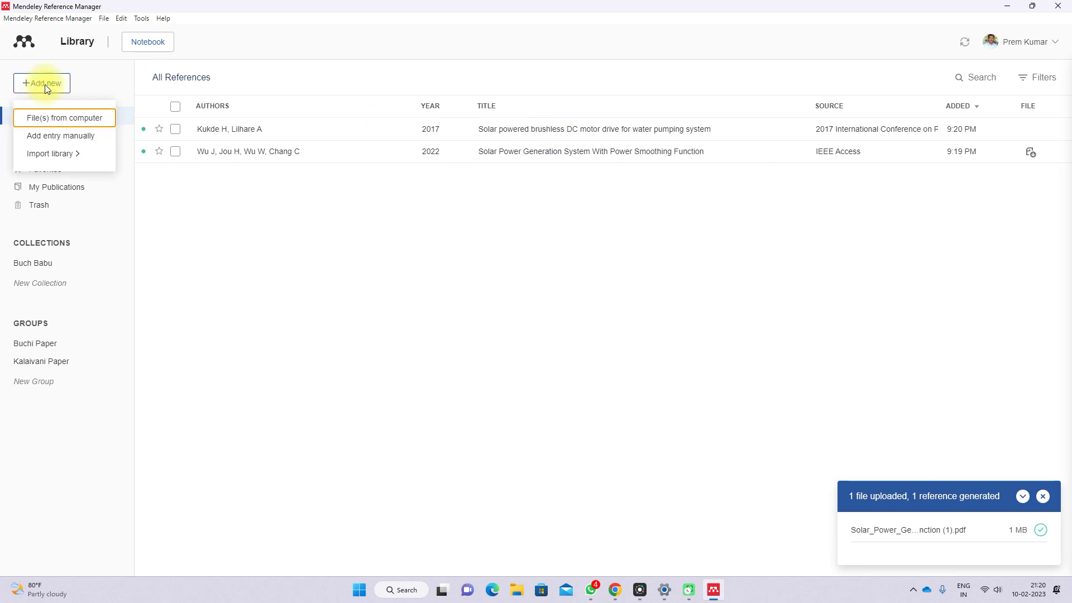
mouse_move(62, 160)
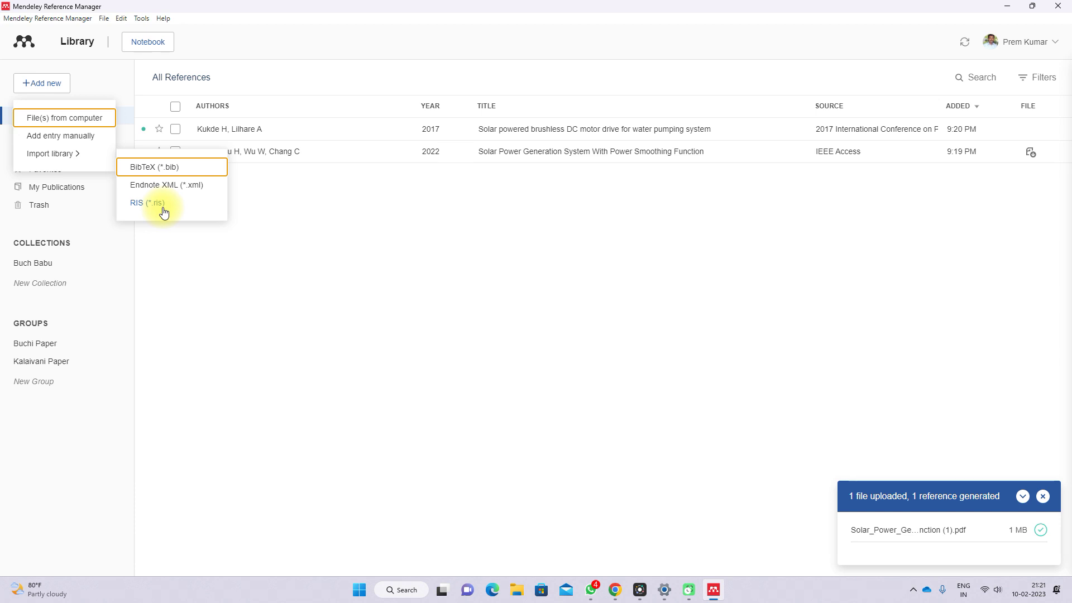
click(260, 243)
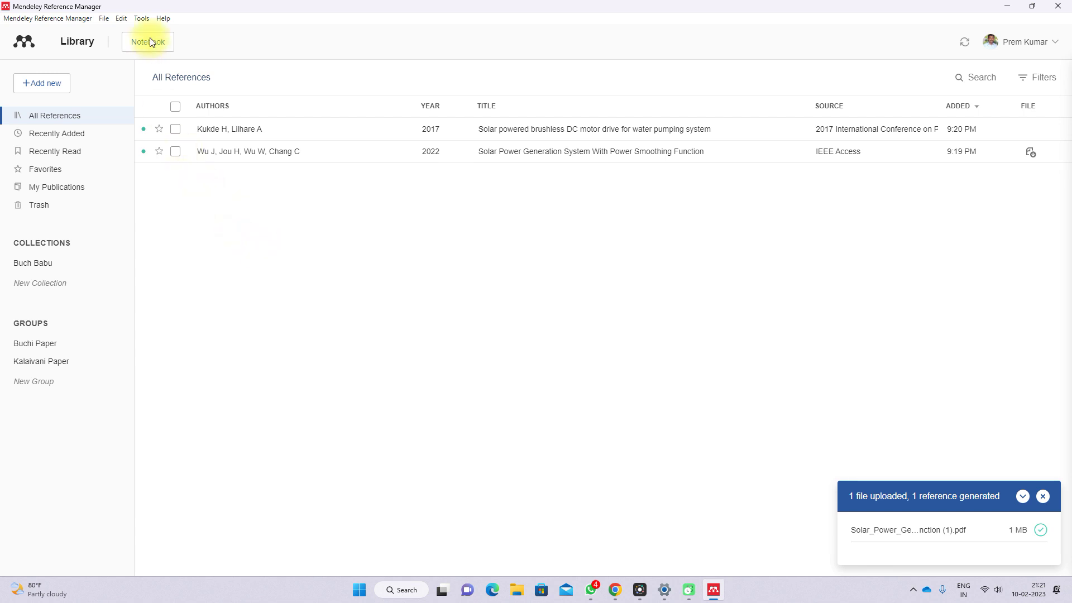
click(142, 18)
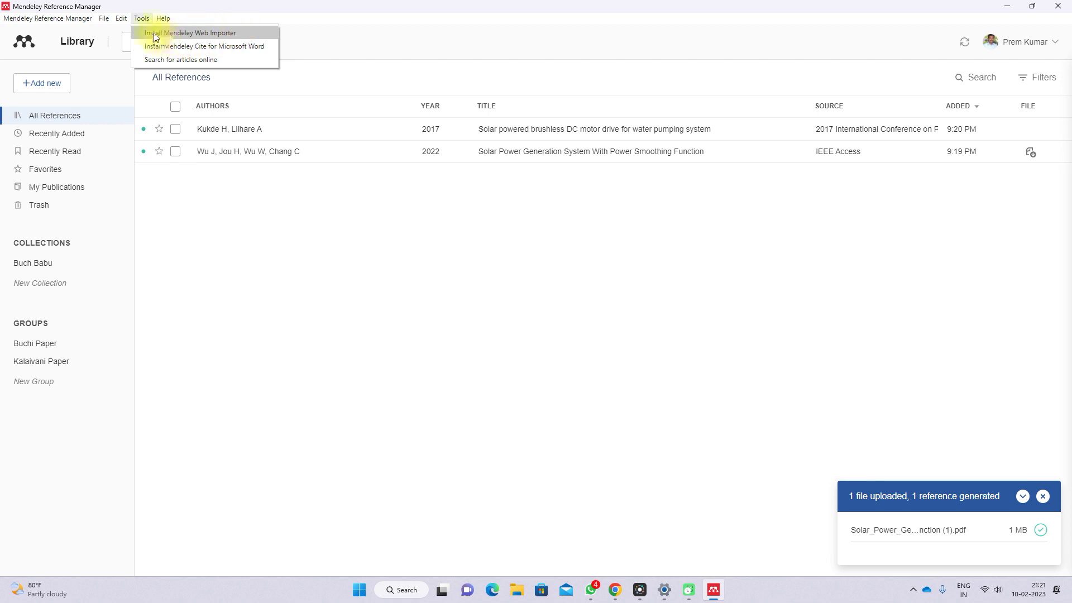
Choose Install Mendeley Web Importer, then switch the browser into and back out of full screen
click(190, 34)
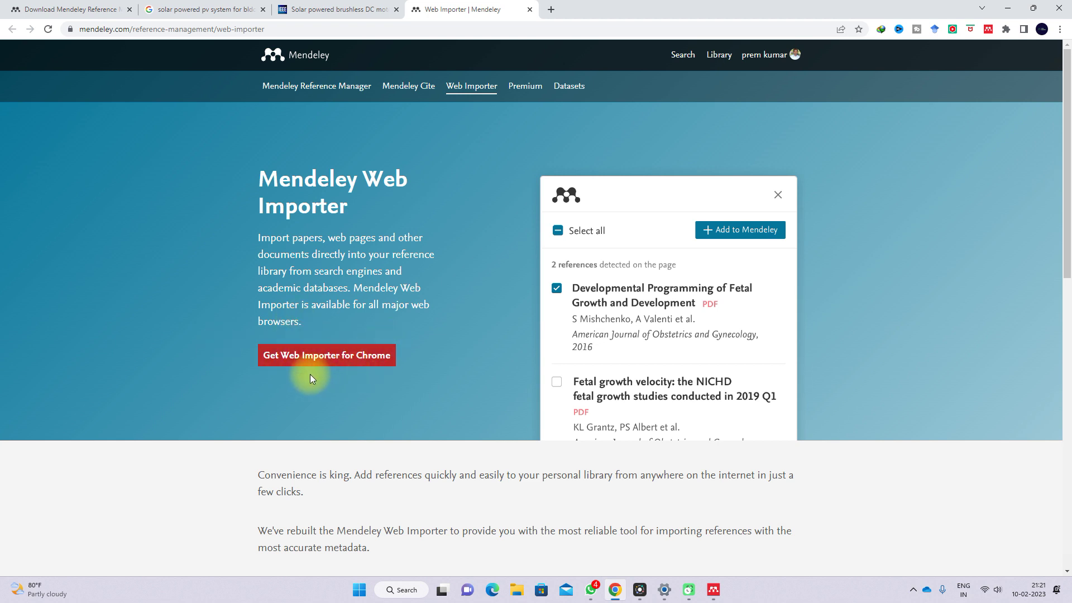
key(F11)
drag(319, 298, 246, 310)
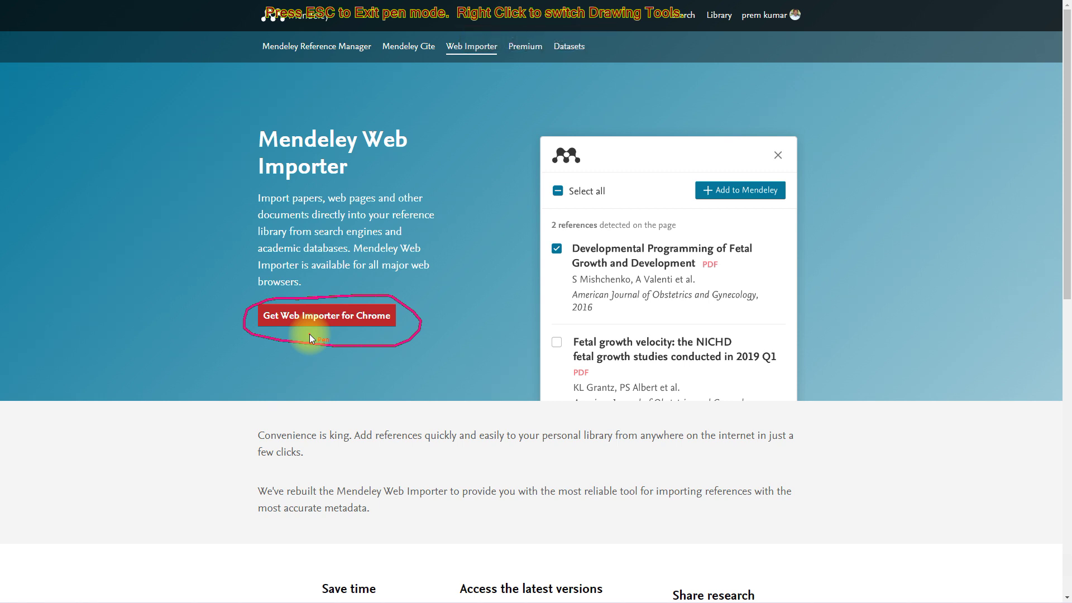
key(Escape)
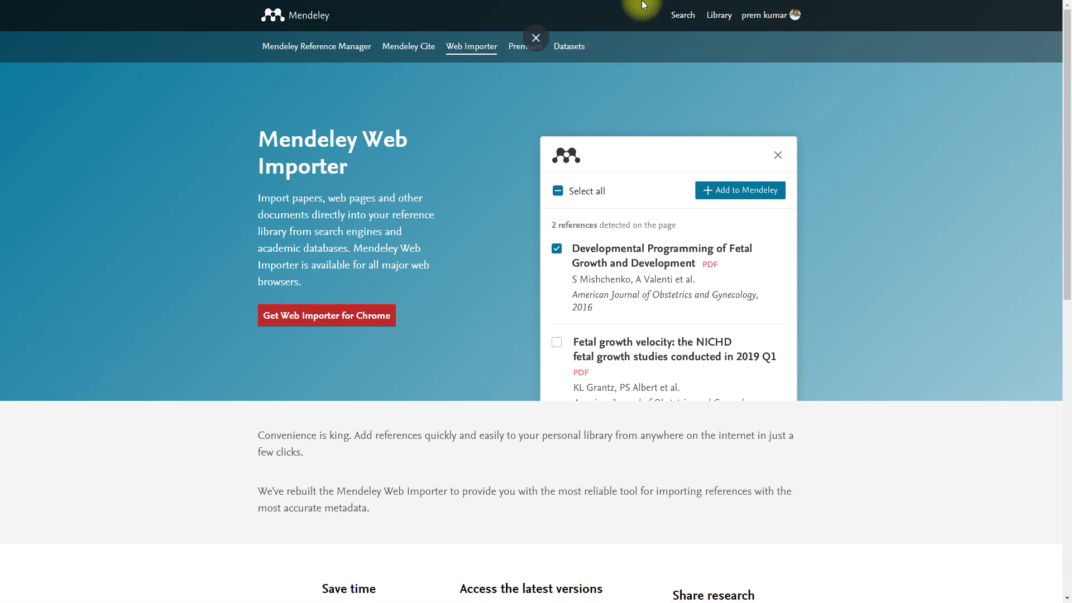
click(541, 31)
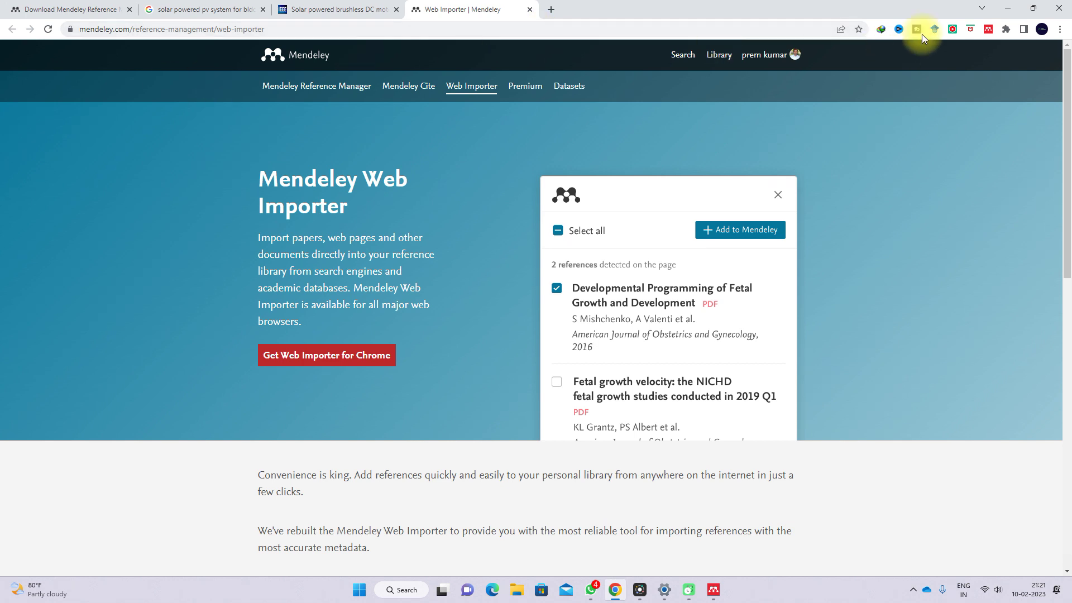
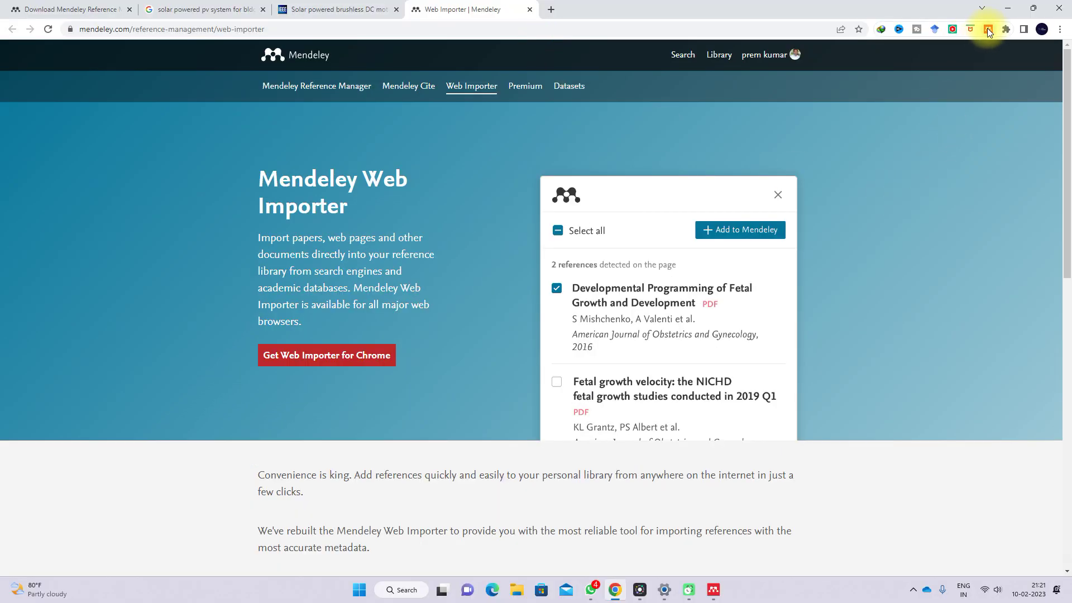
Import only the solar-powered BLDC motor drive journal article from IEEE Xplore into Mendeley, skipping the web page entry
click(314, 7)
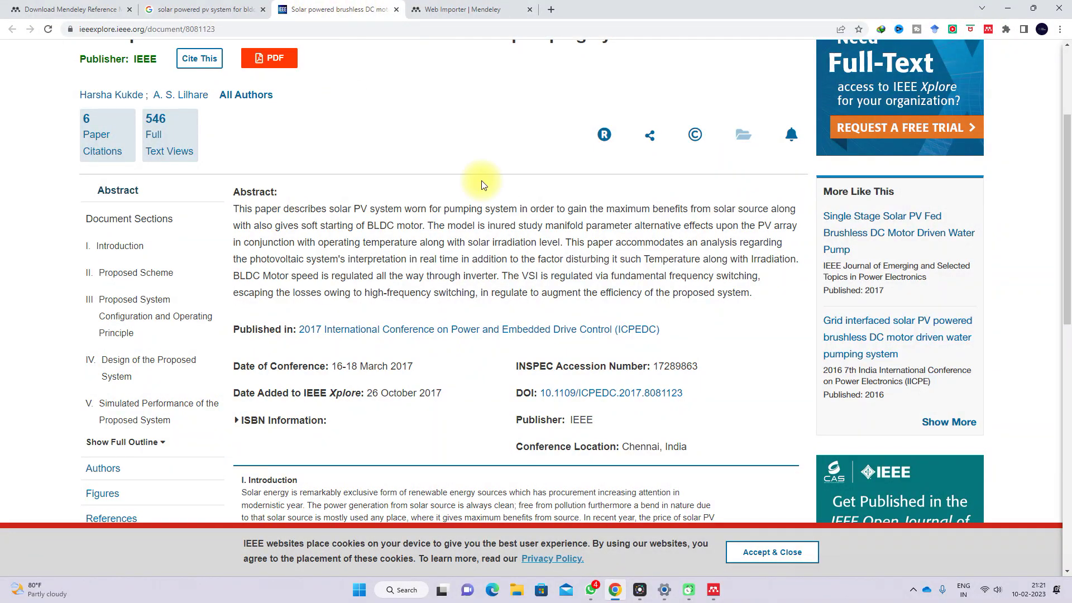
scroll(380, 153, up, 3)
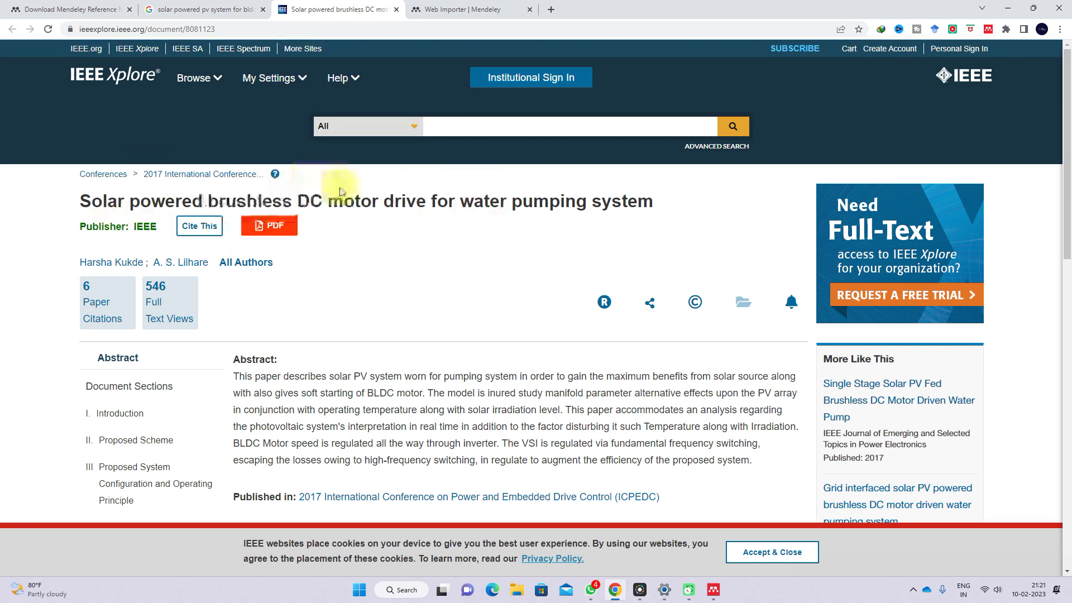
click(988, 30)
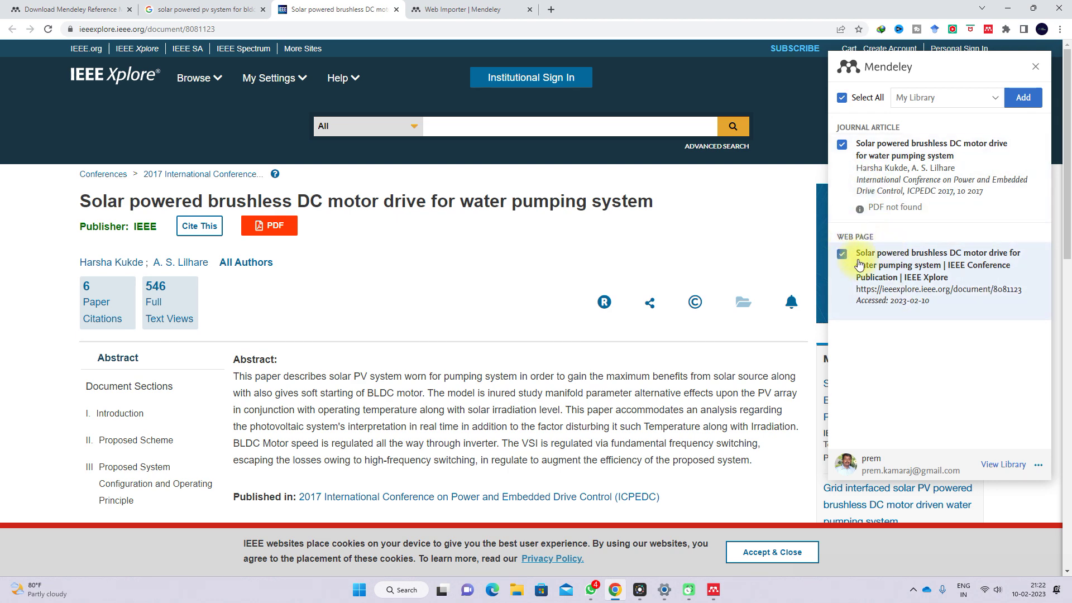
scroll(858, 265, down, 2)
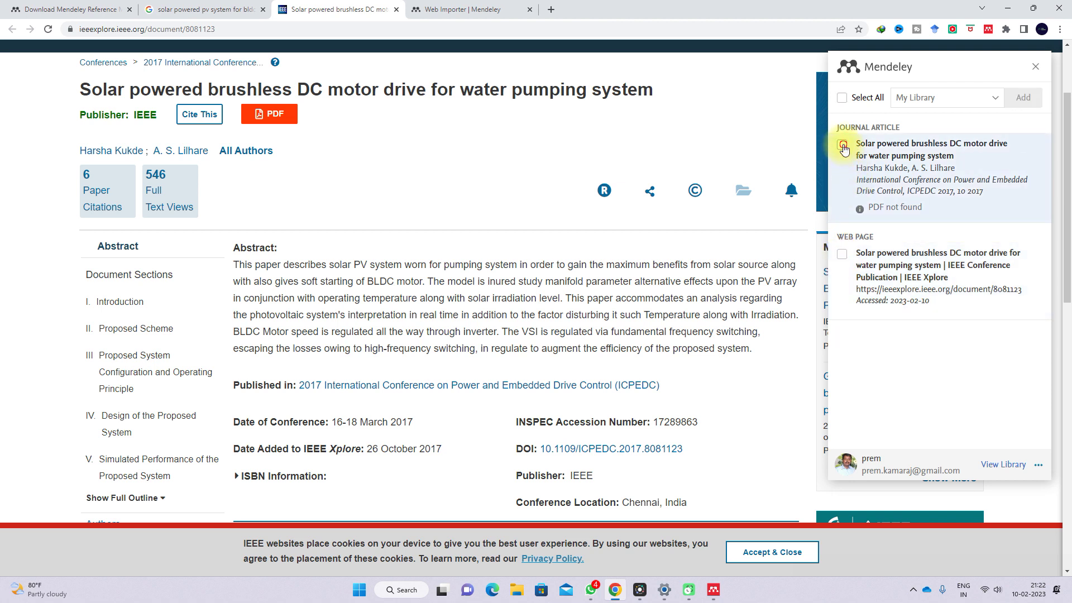
click(1018, 103)
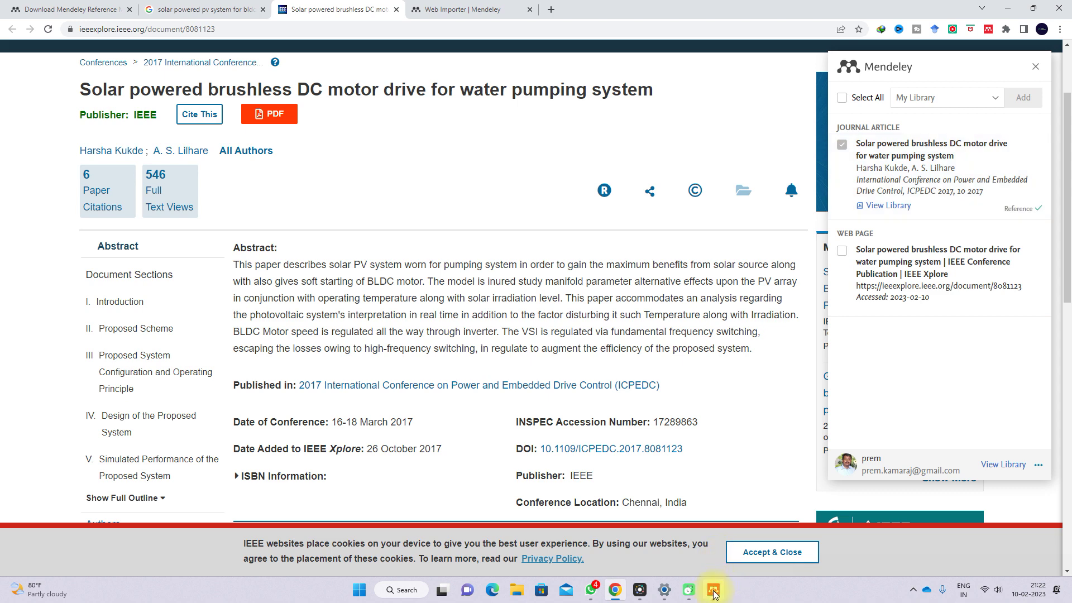
click(714, 591)
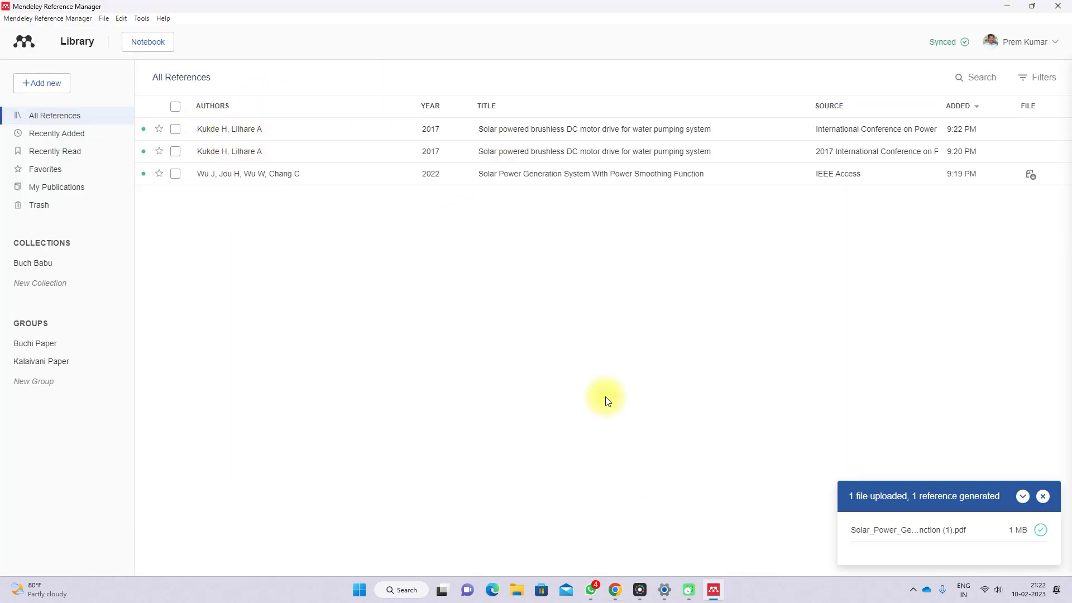
click(715, 592)
scroll(400, 295, down, 6)
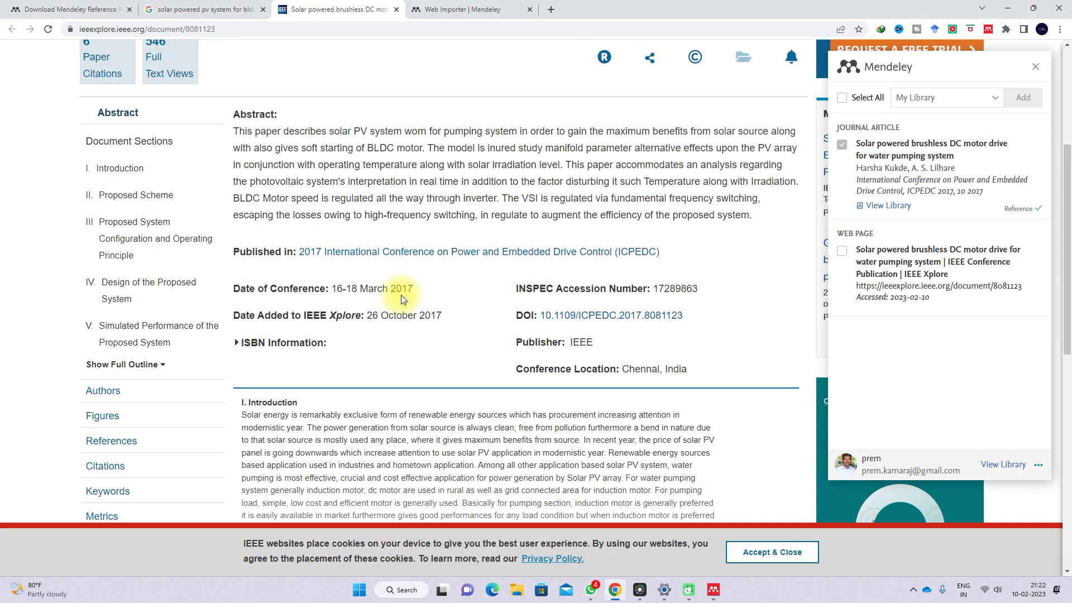
Expand the IEEE article's References list and look up reference 1 on Google Scholar in a new tab
scroll(401, 295, down, 3)
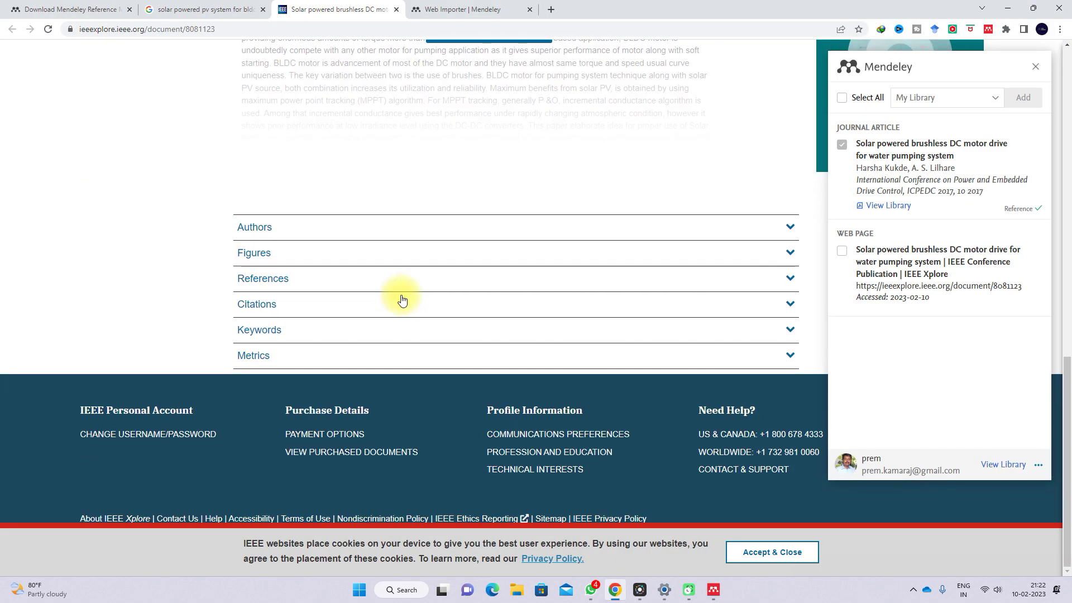
click(270, 278)
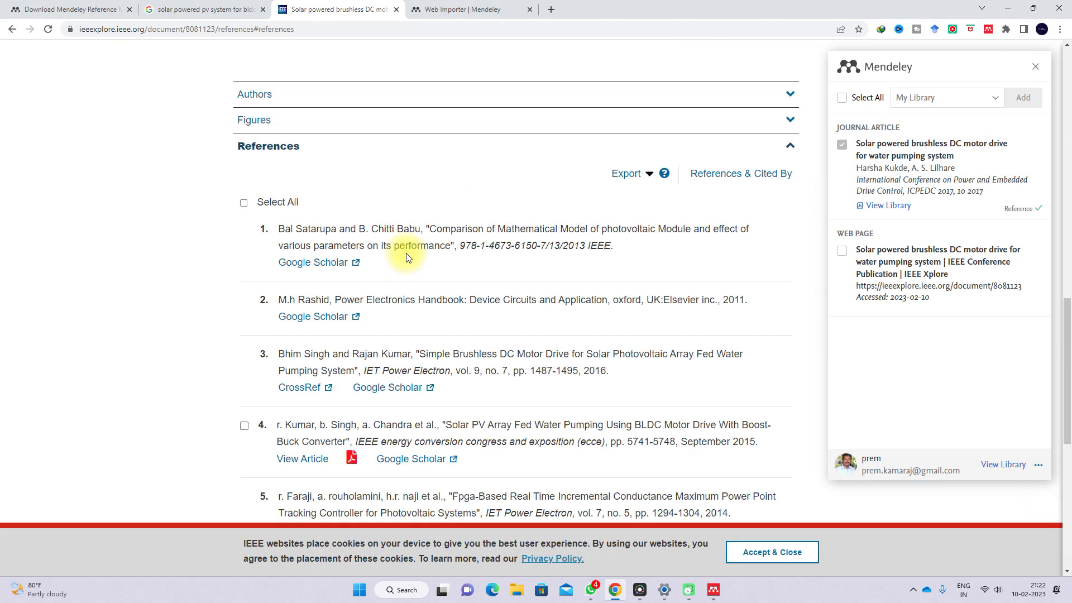
click(291, 264)
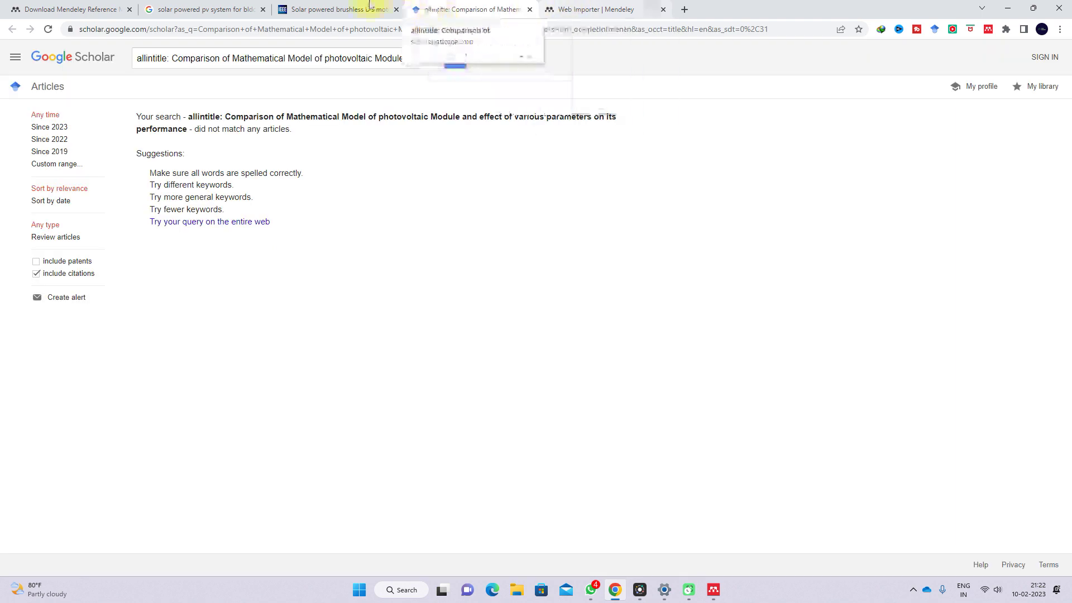
click(338, 9)
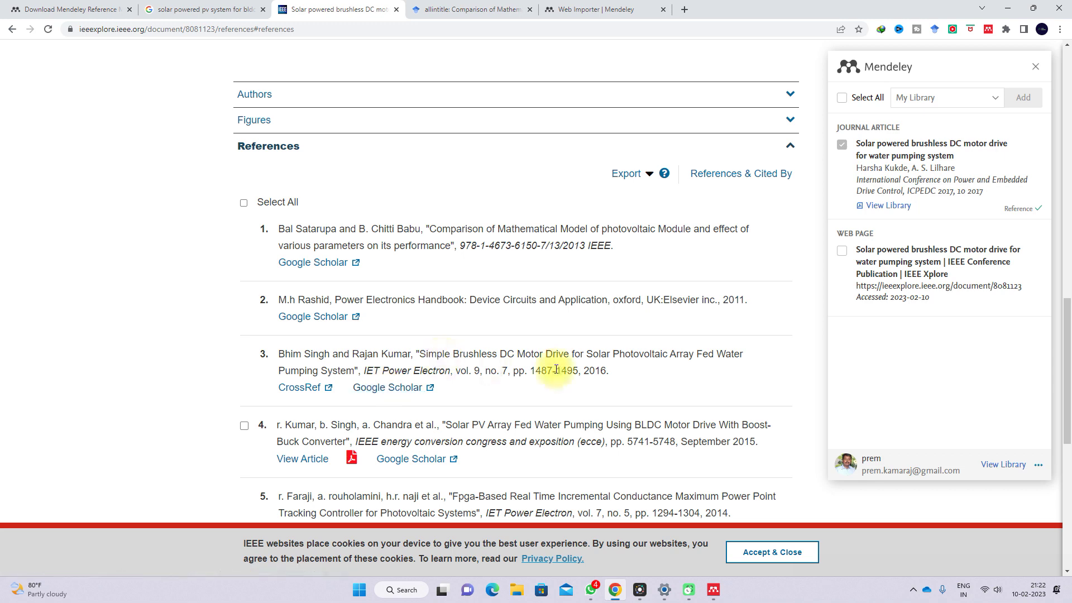
Copy reference 3, search it on Google, and open its IET Power Electronics article result
drag(281, 353, 611, 373)
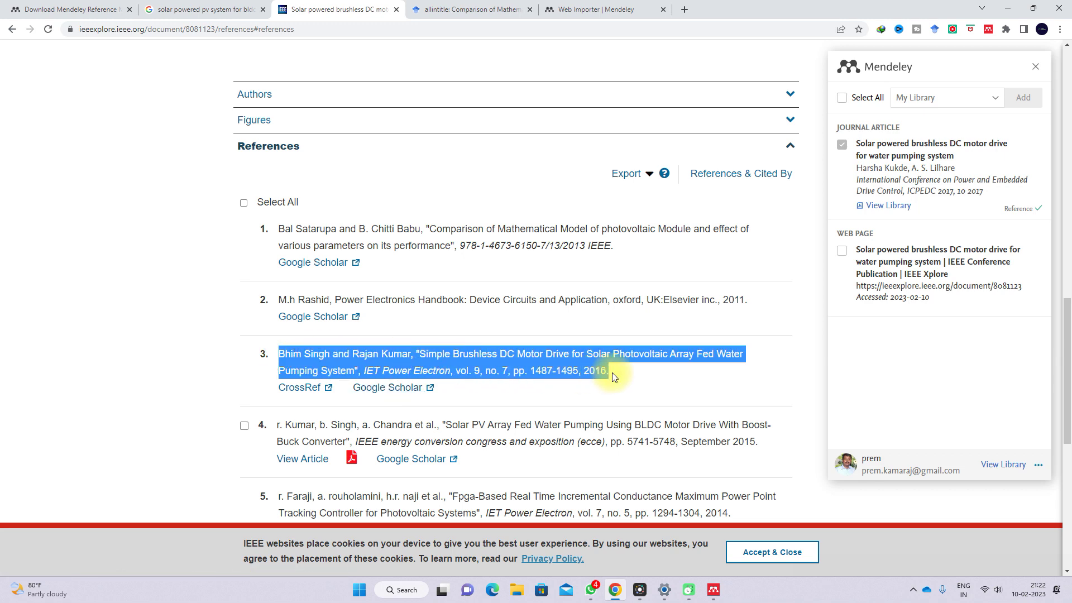
key(ctrl+c)
click(464, 9)
click(425, 34)
key(ctrl+v)
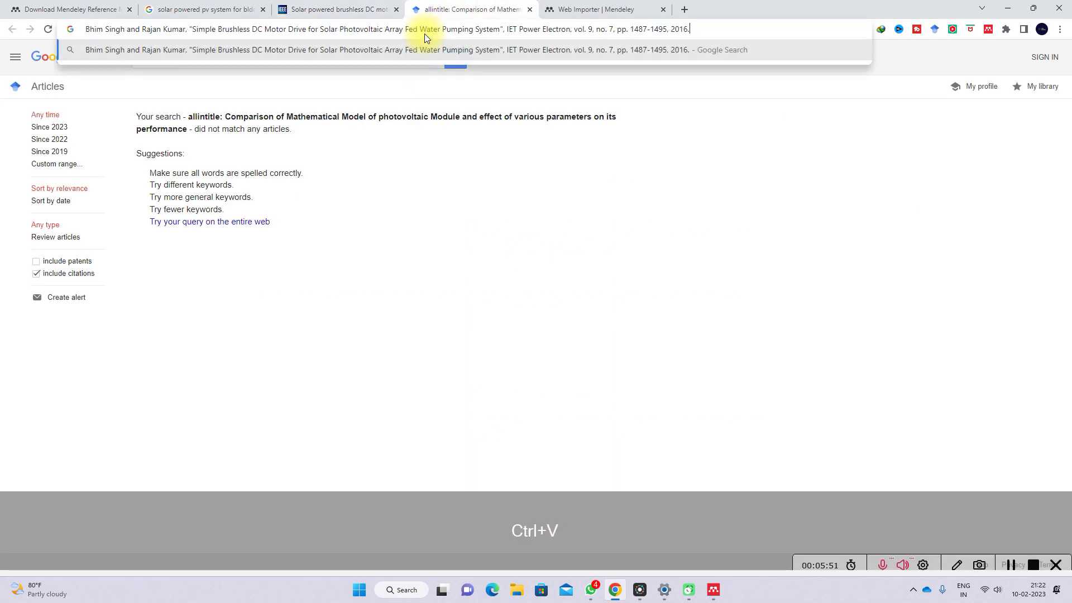
key(Return)
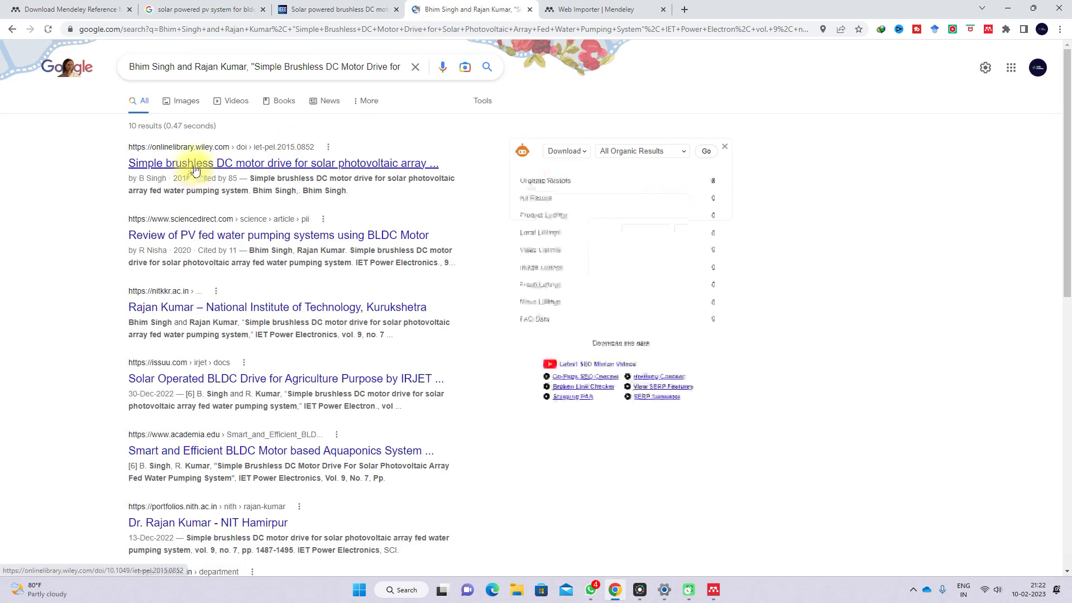
click(194, 166)
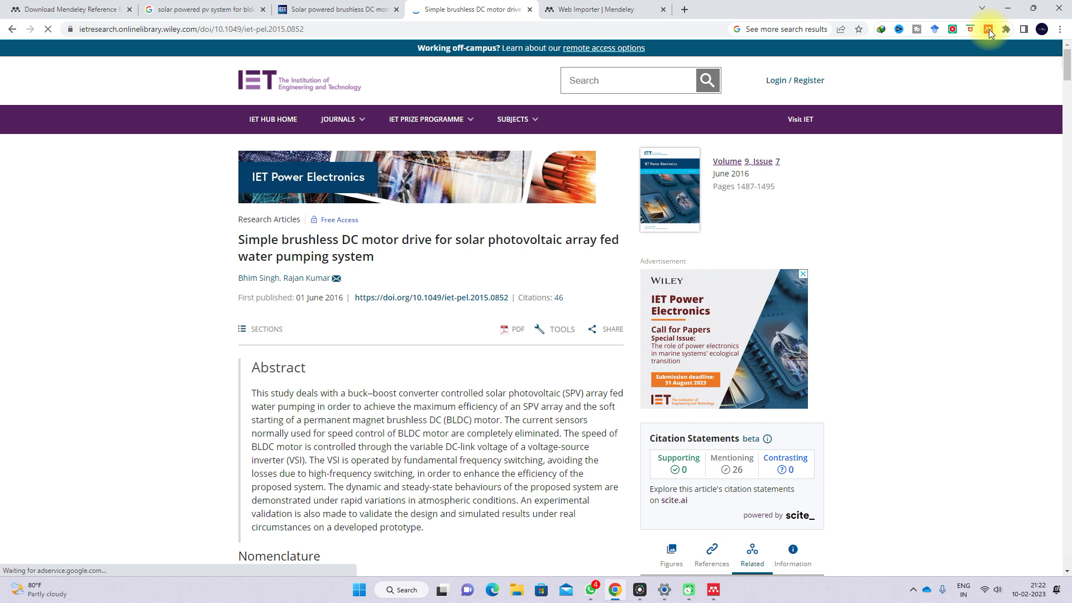
Close the Mendeley importer panel and reload the IET article page
click(989, 29)
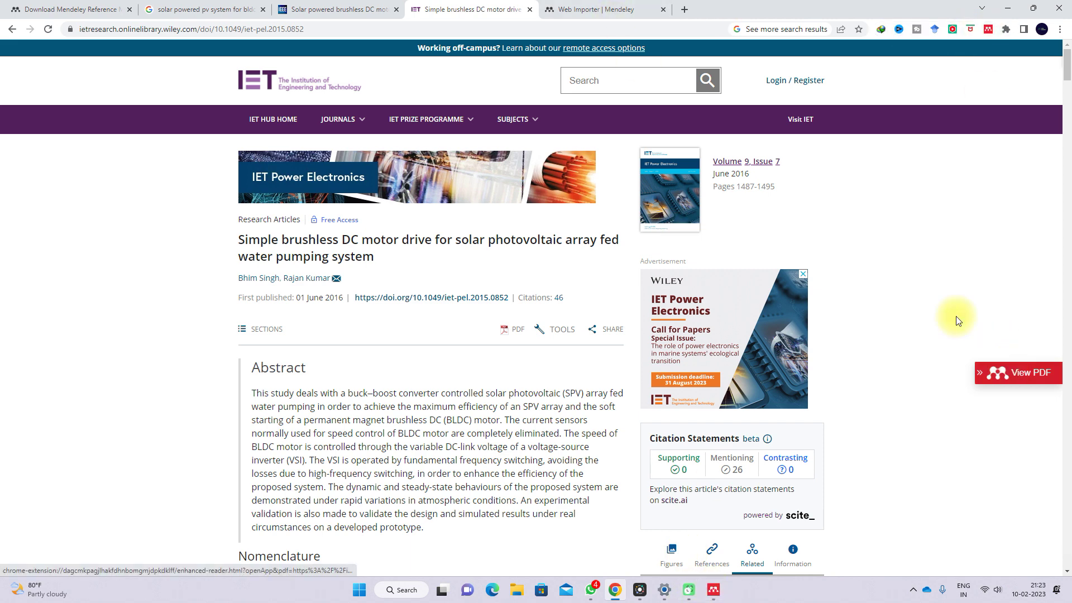
click(316, 9)
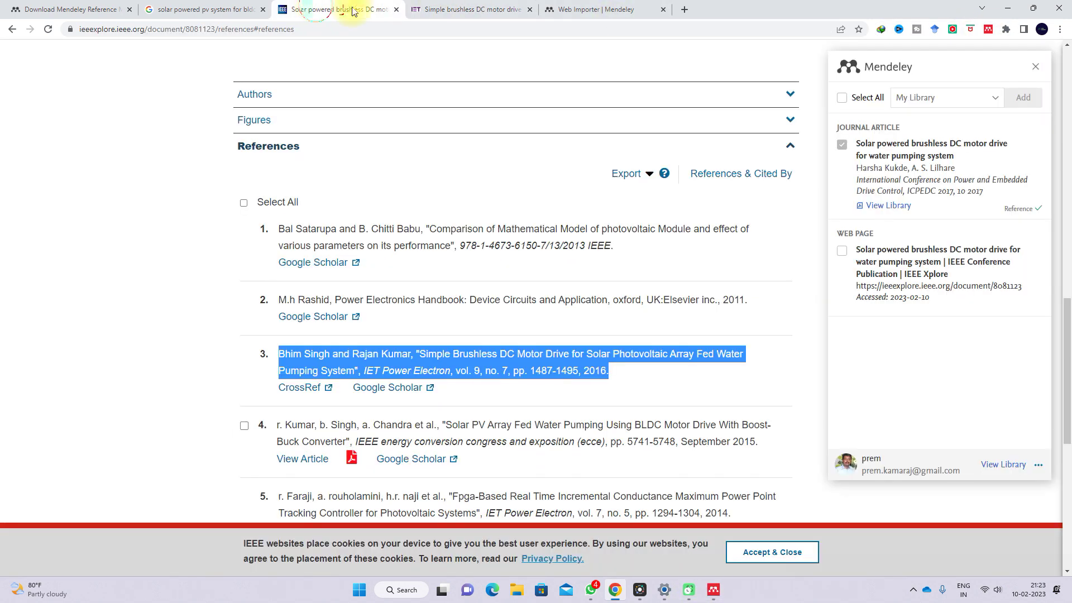
click(1031, 66)
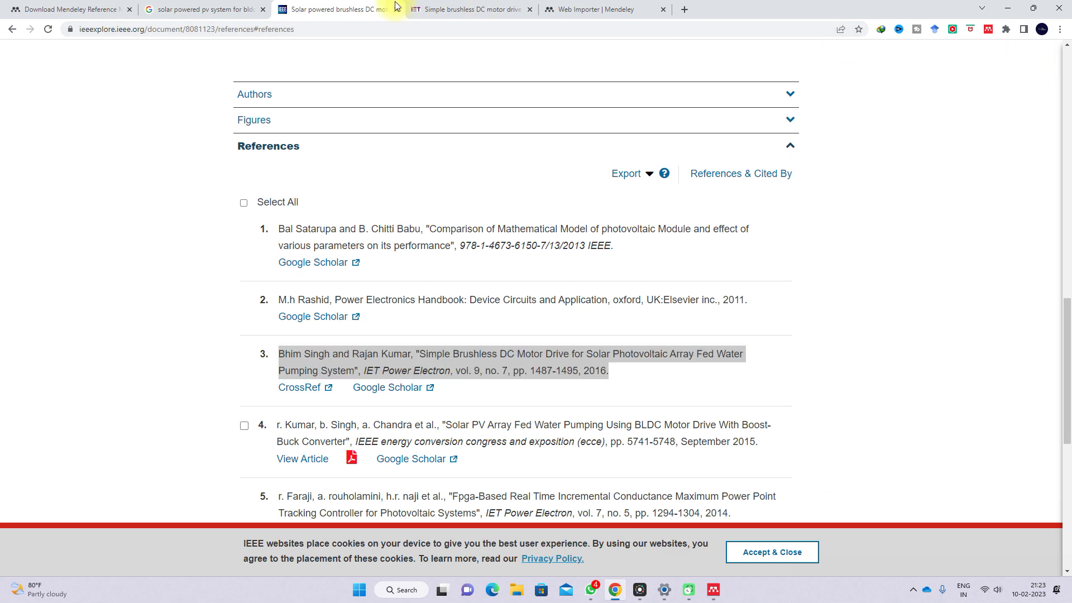
key(ctrl+Tab)
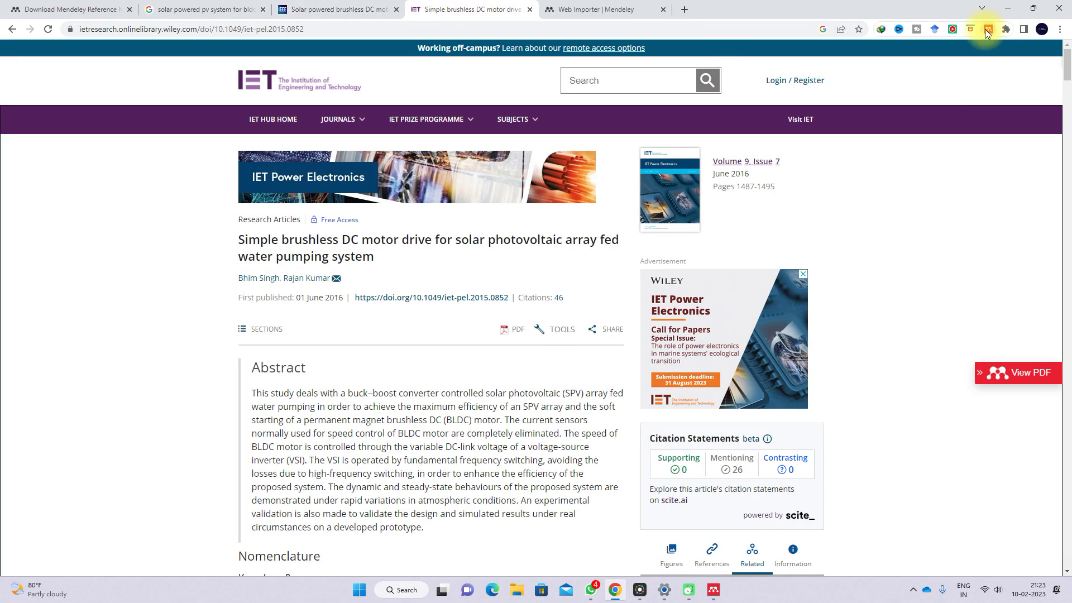
click(612, 29)
key(Return)
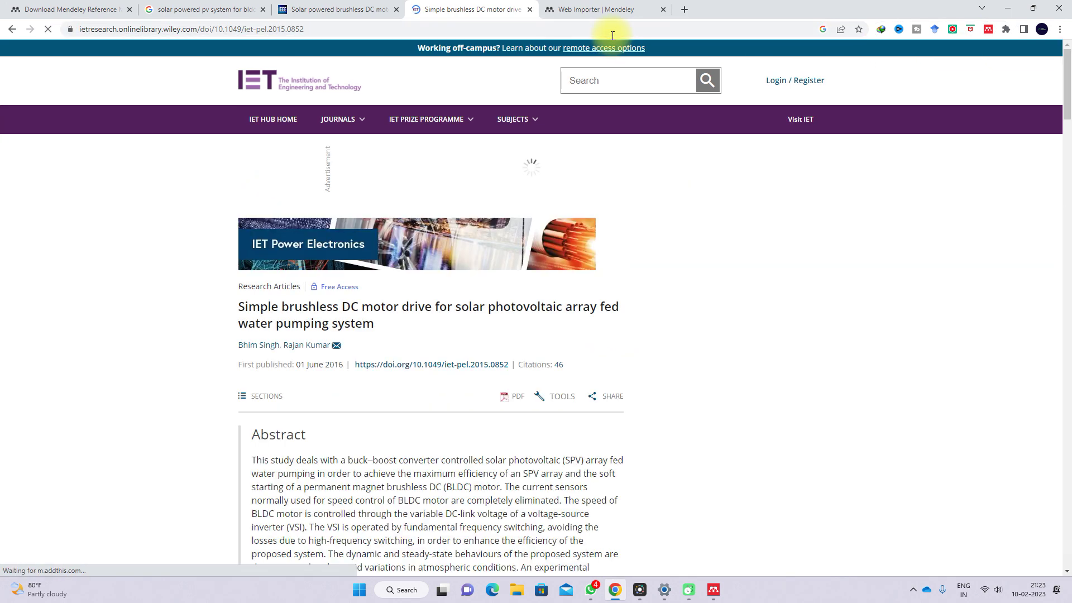
Import the IET article with related papers, including the multi-input converter and neural-network grid papers
click(989, 31)
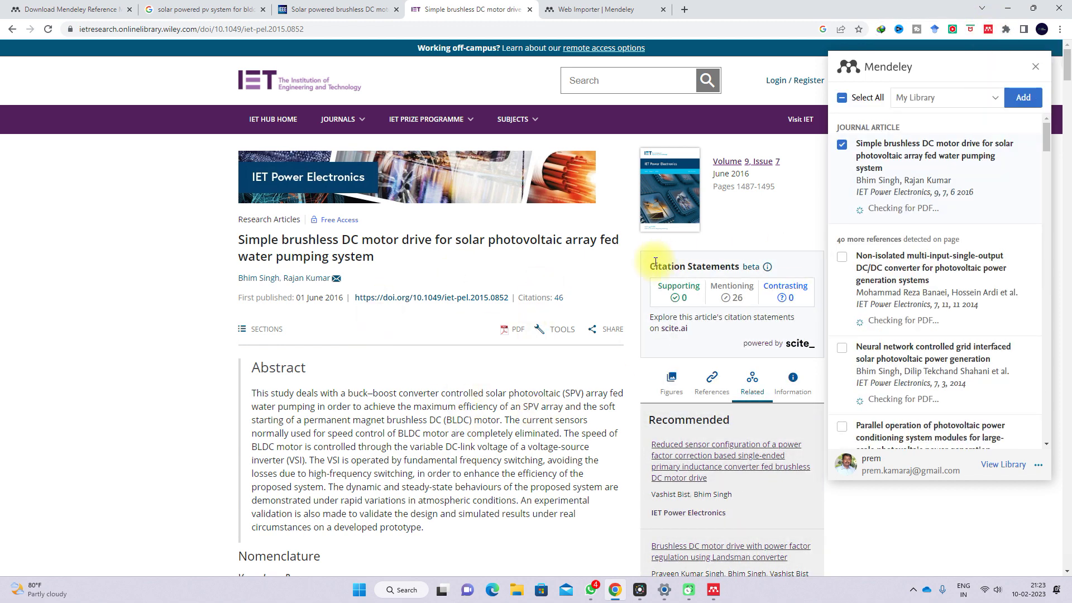
scroll(868, 310, down, 4)
scroll(868, 212, down, 4)
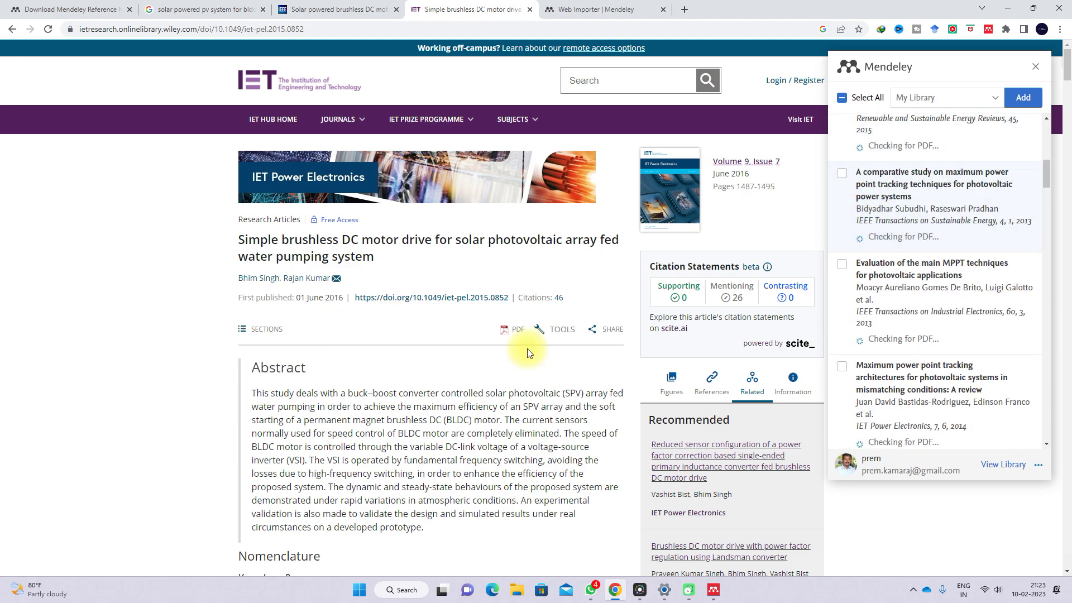
scroll(524, 347, down, 18)
scroll(524, 347, up, 7)
scroll(518, 269, up, 15)
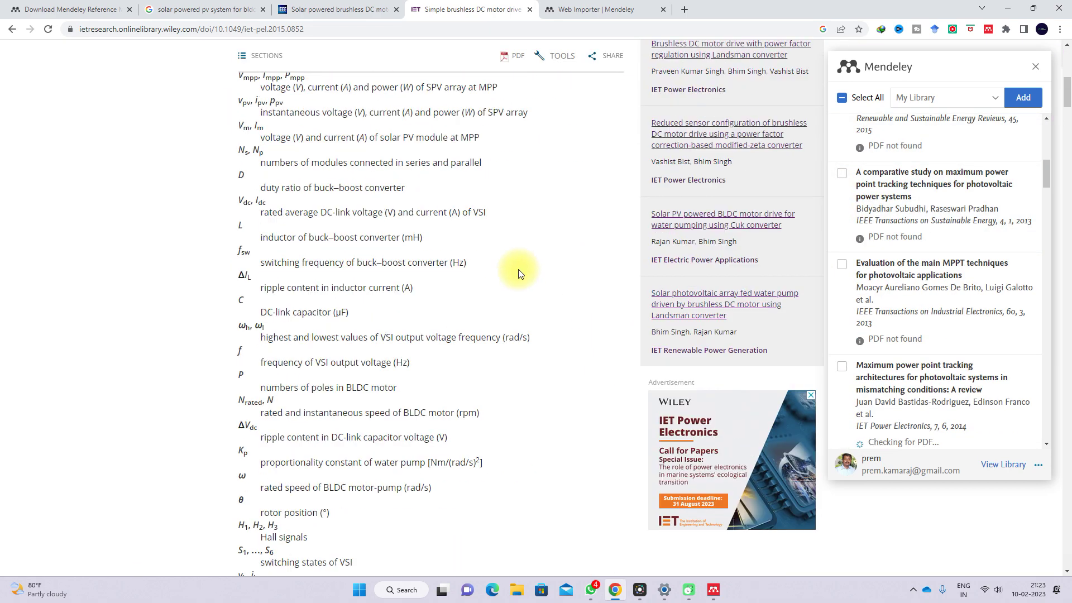
scroll(889, 233, up, 10)
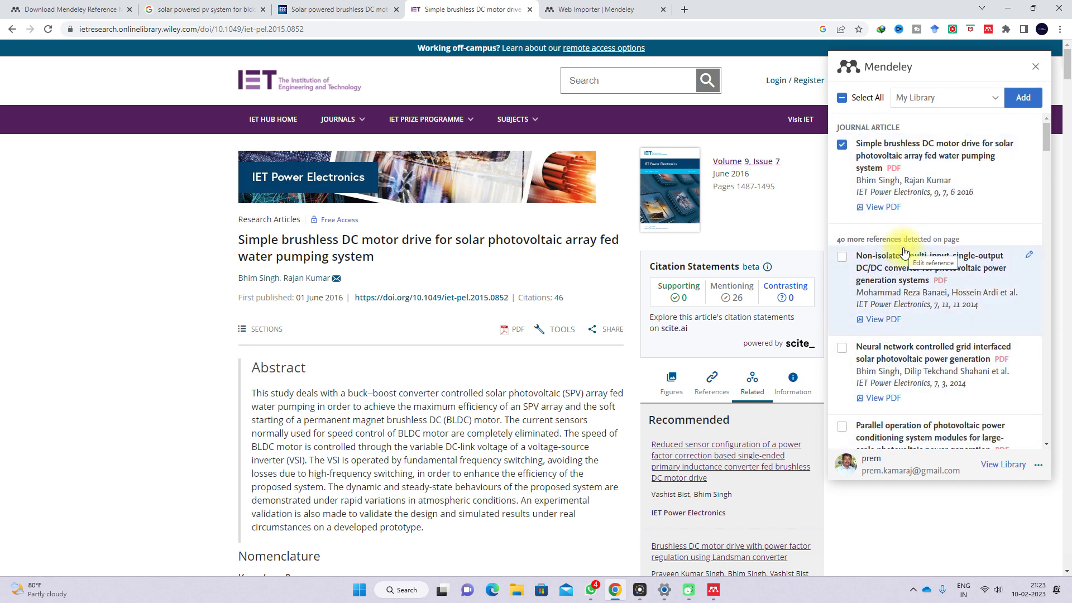
click(842, 260)
click(842, 347)
scroll(842, 347, down, 2)
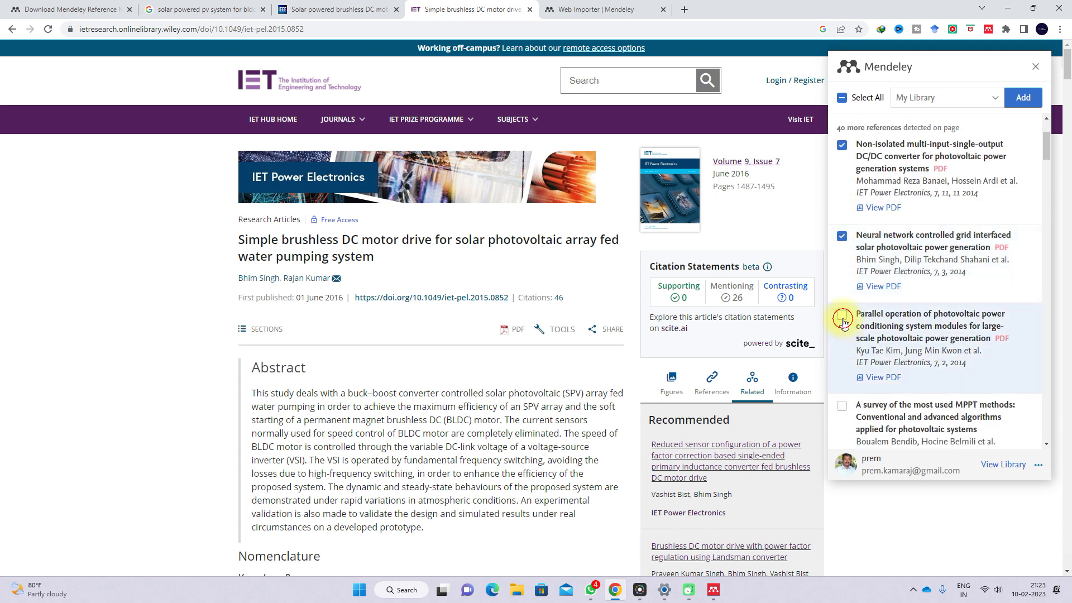
click(841, 403)
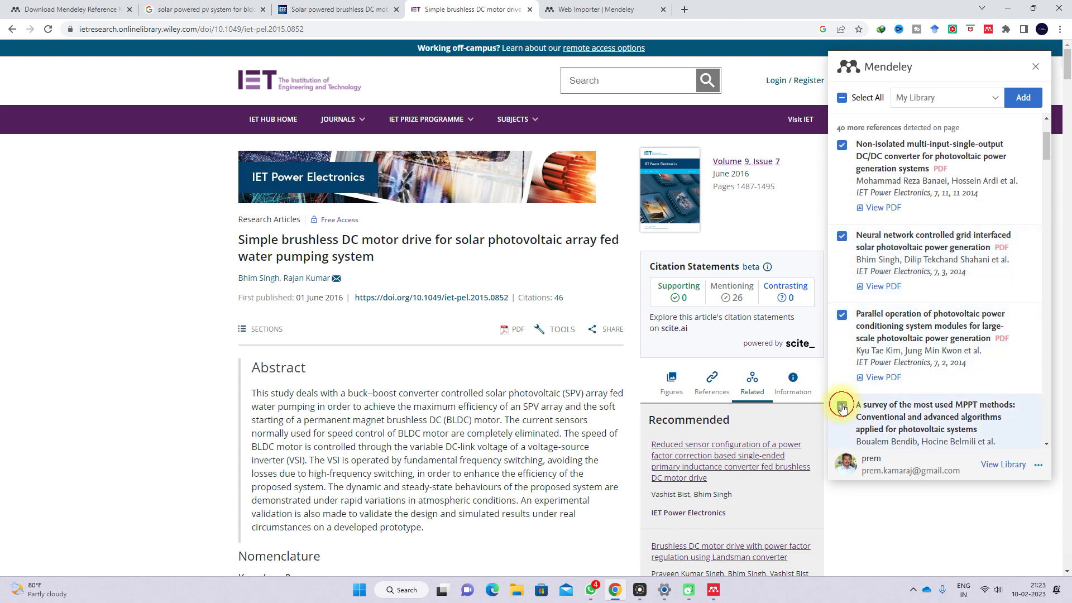
click(1028, 98)
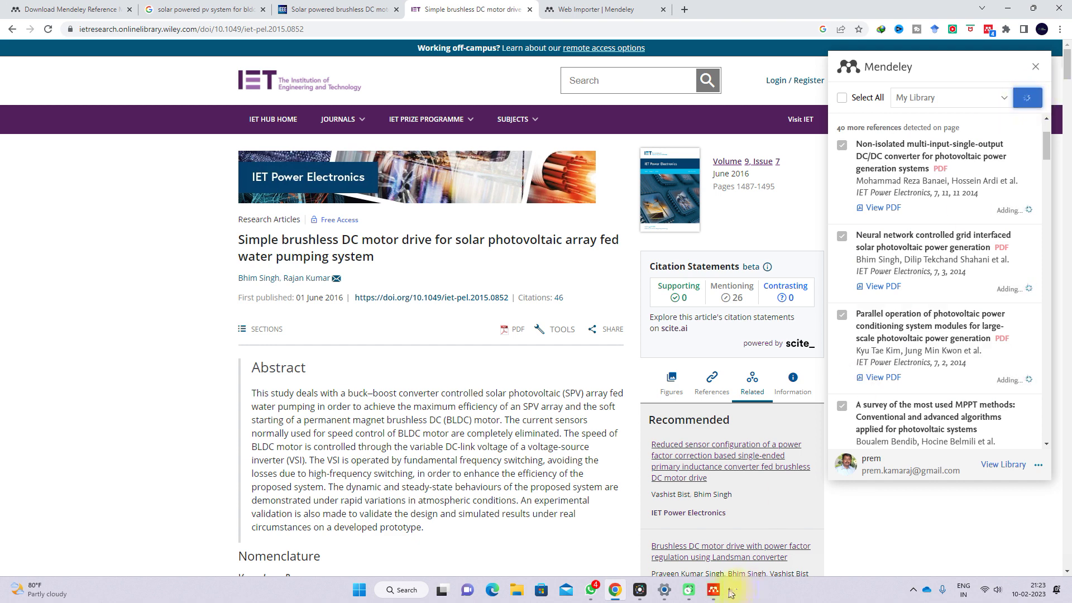
click(729, 592)
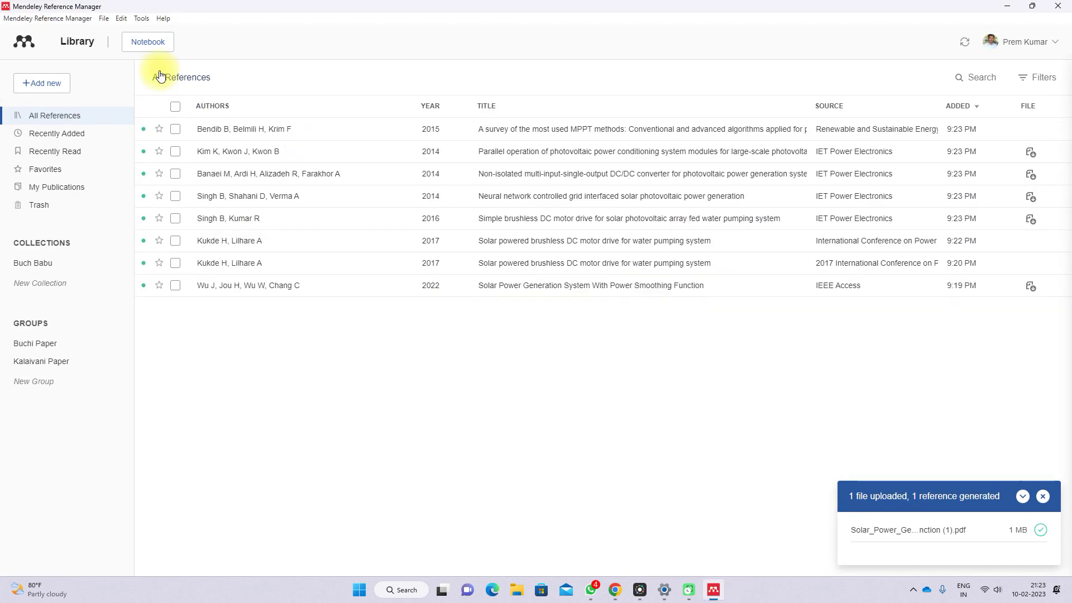
click(142, 19)
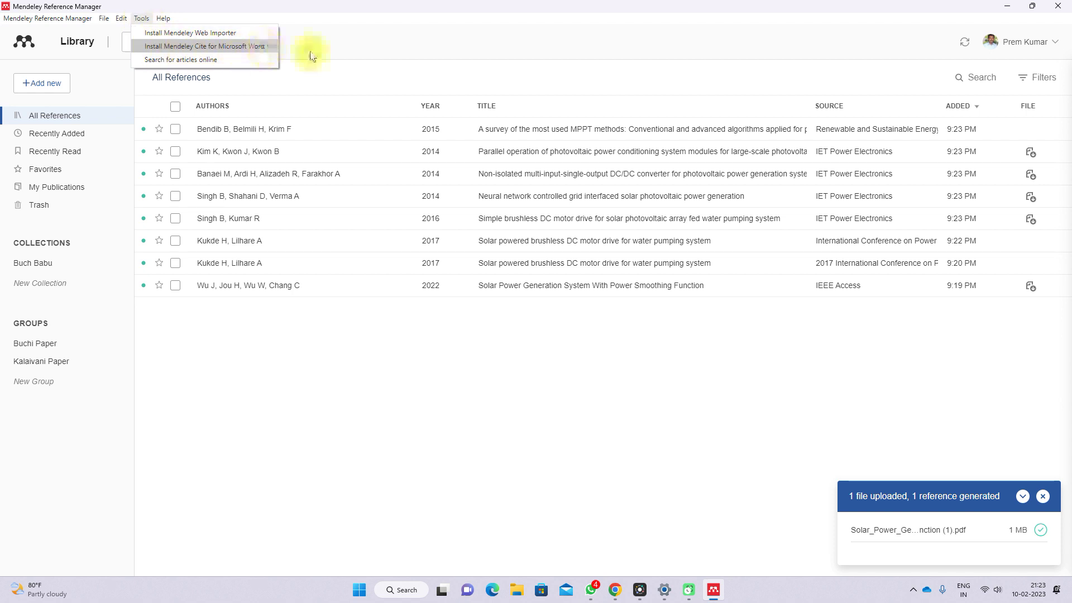
click(526, 426)
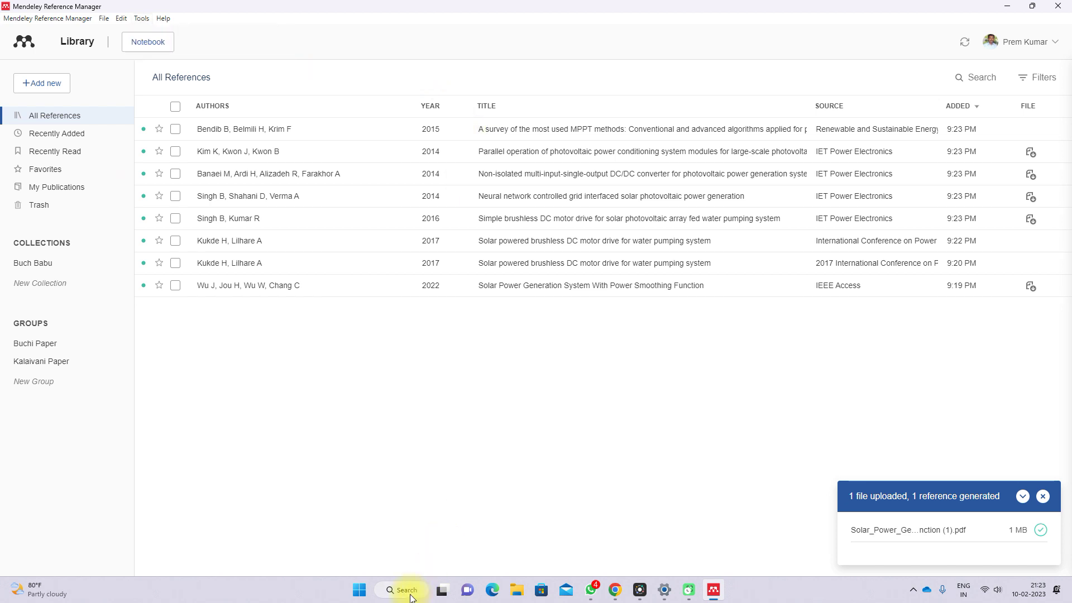
Launch Microsoft Word from Windows search and create a blank document
click(411, 597)
text(wor)
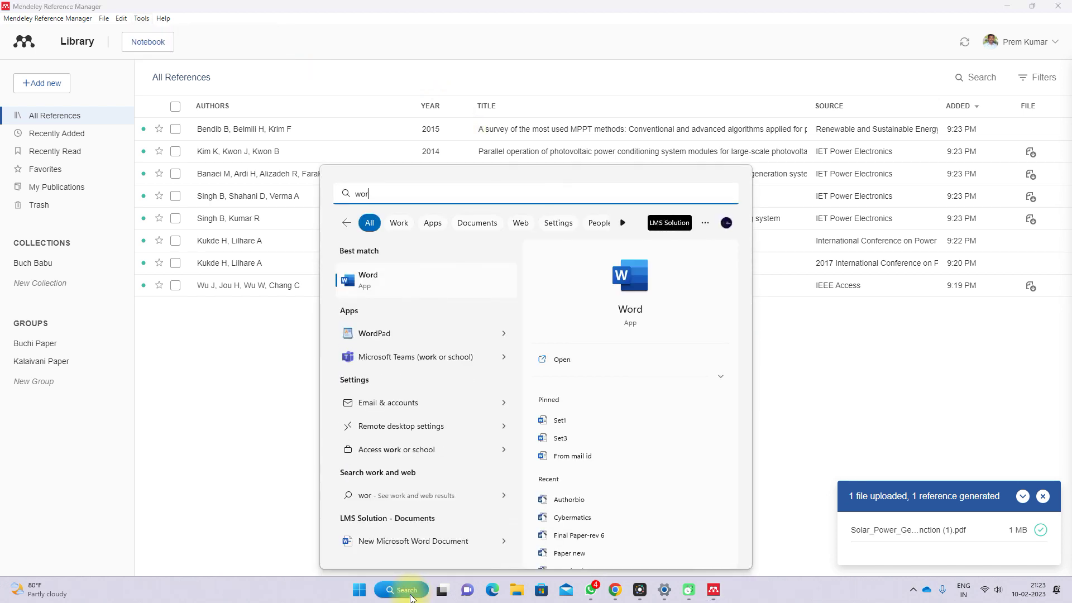
click(371, 284)
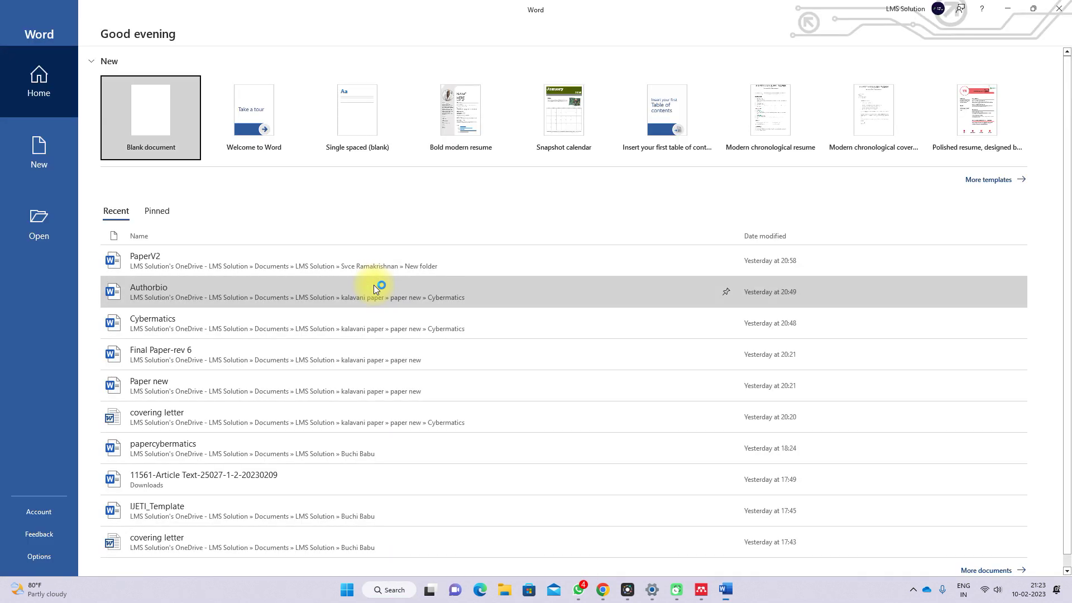
click(161, 119)
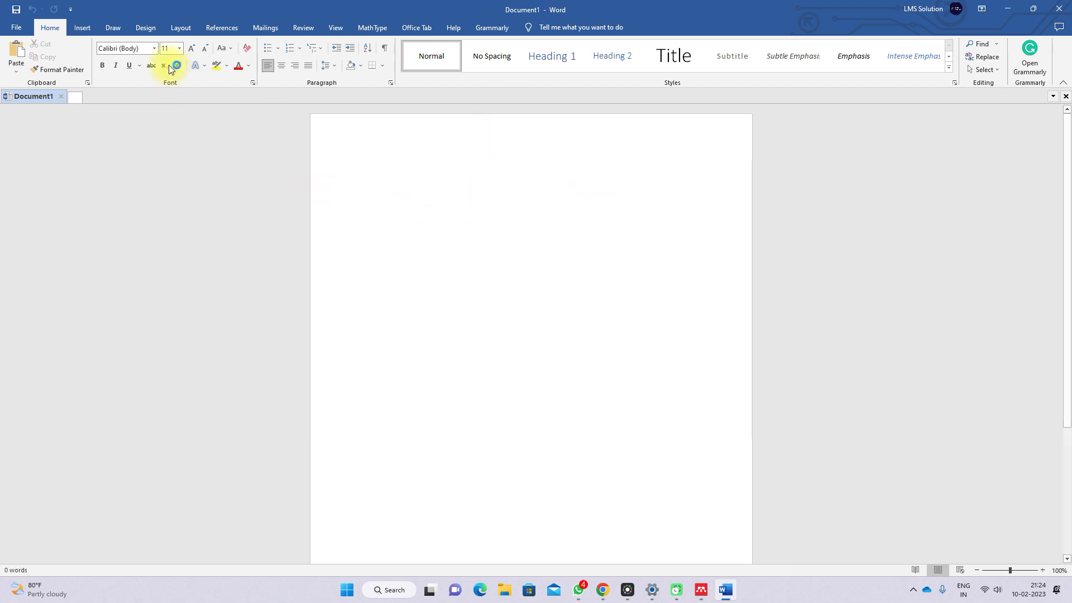
Open the Office Add-ins store from the Insert tab
click(84, 31)
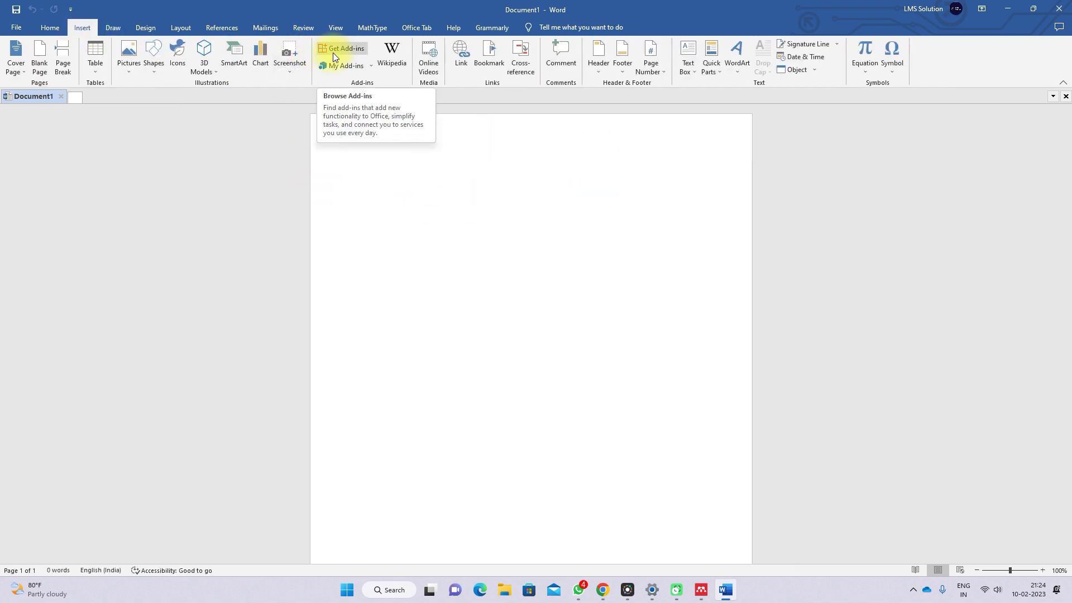
key(ctrl+shift+d)
mouse_move(314, 44)
mouse_down()
mouse_move(313, 61)
mouse_move(371, 53)
mouse_move(322, 42)
mouse_up()
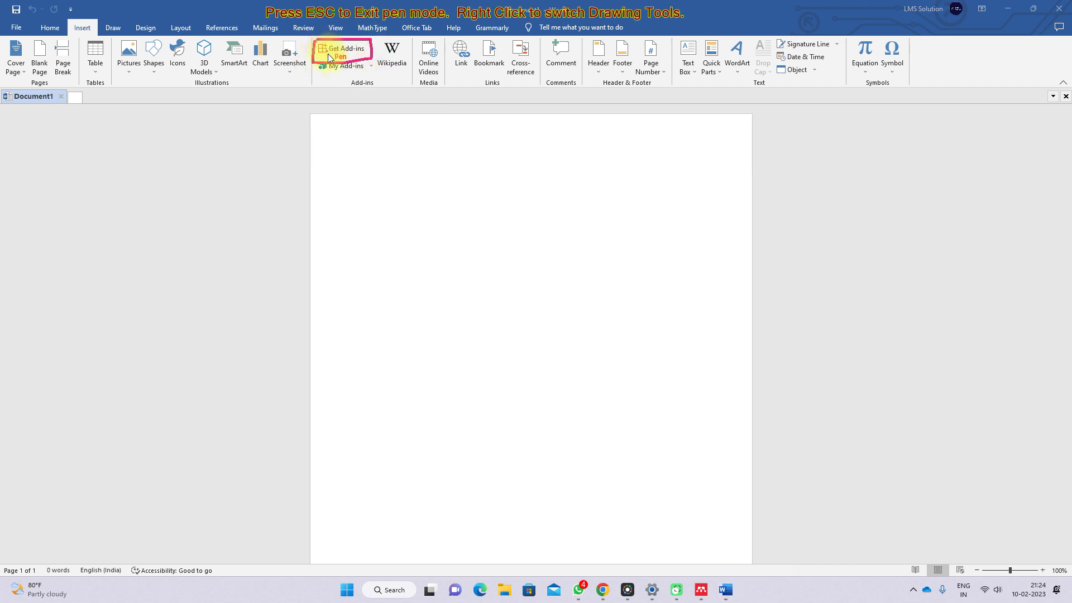
key(Escape)
click(351, 49)
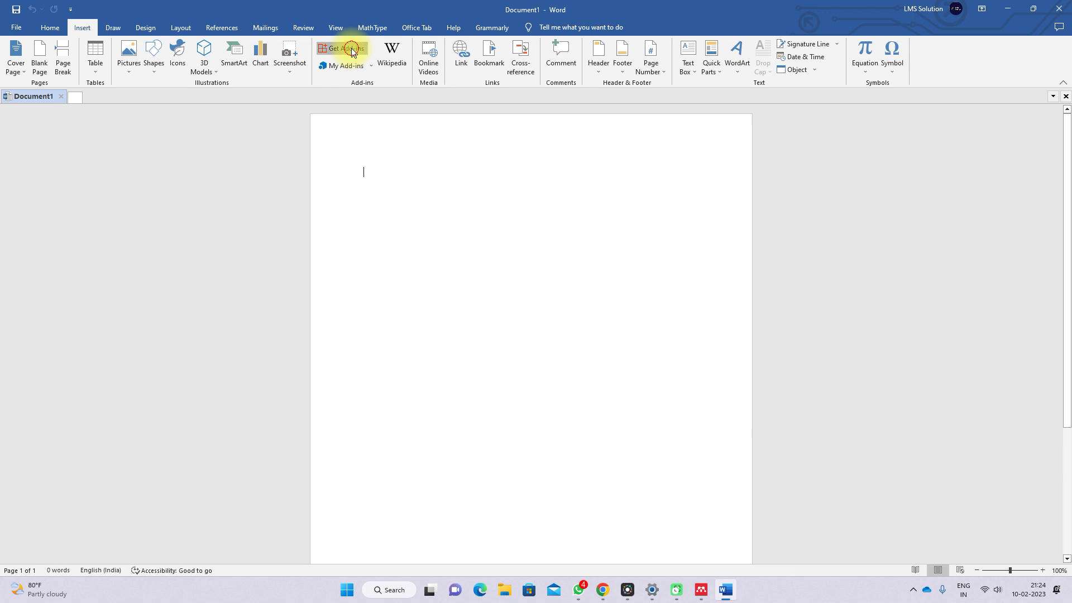
Search the add-in store for 'mendeley' and install Mendeley Cite, accepting the licence terms
click(385, 136)
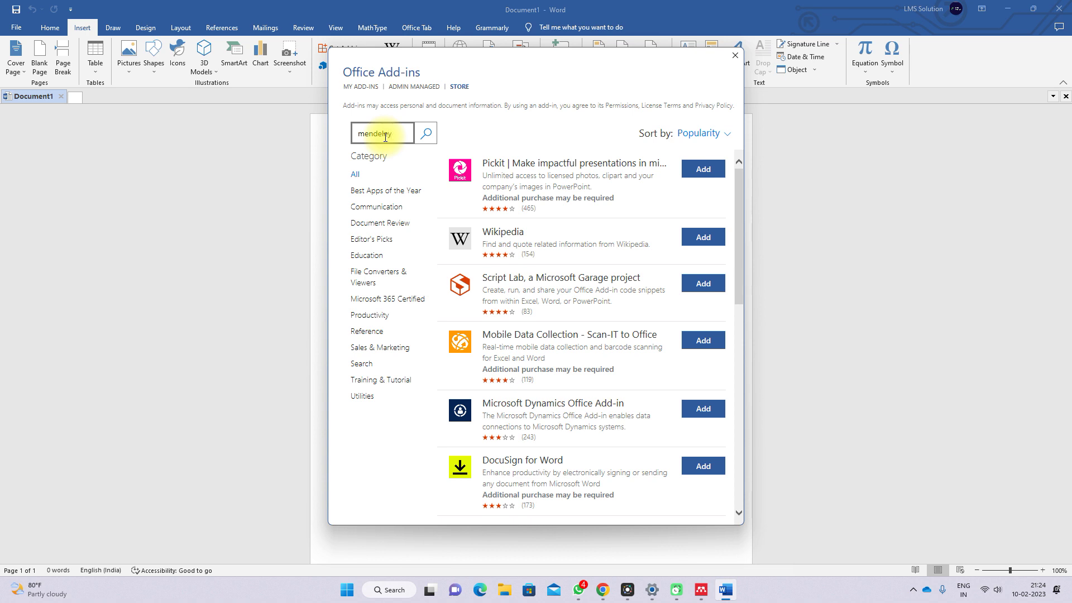
key(Return)
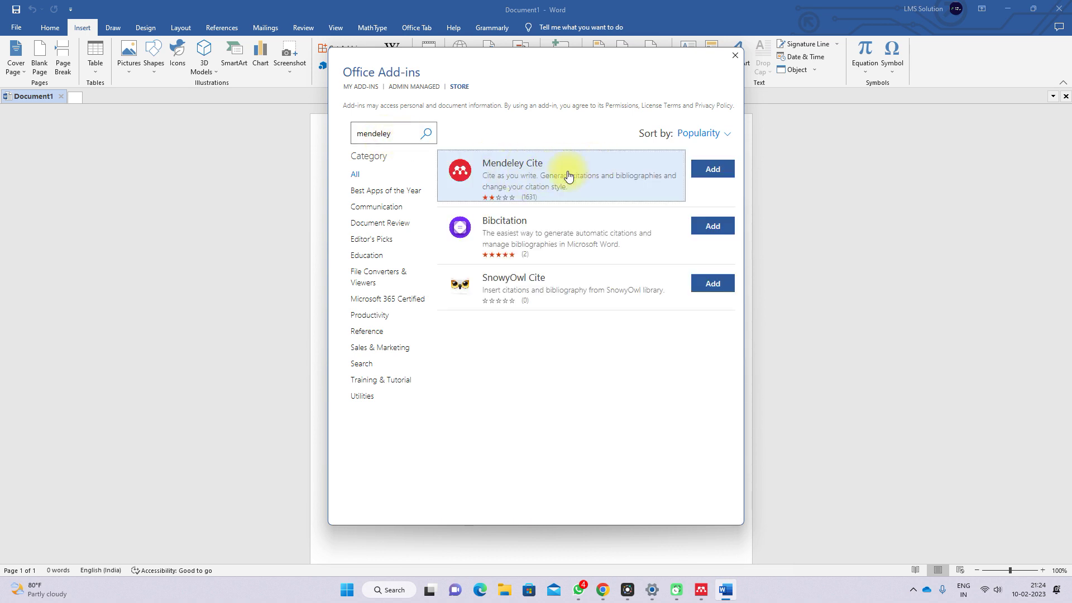
click(712, 169)
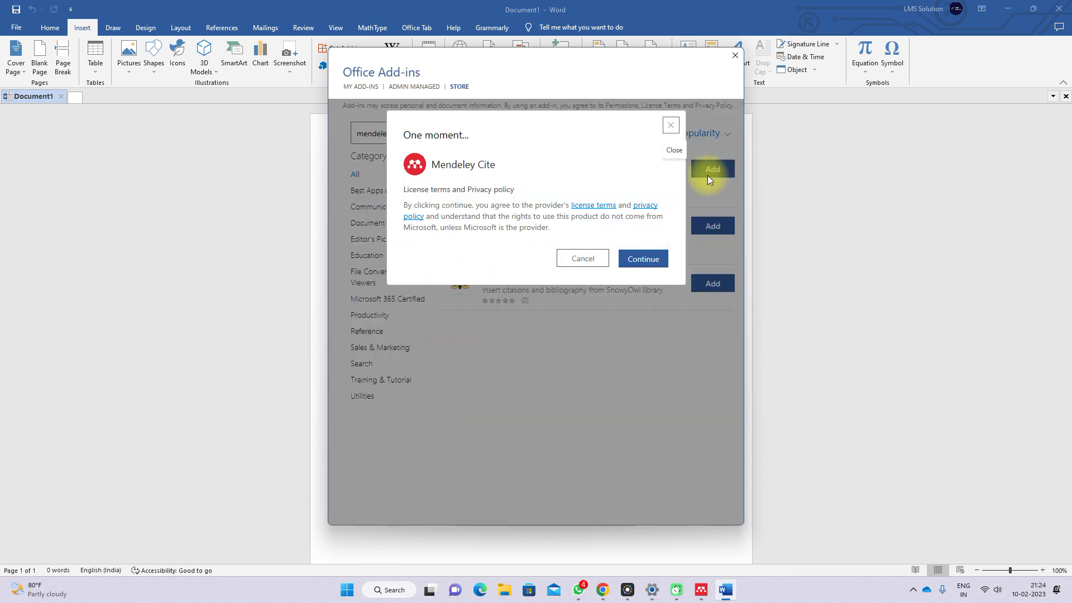
click(658, 257)
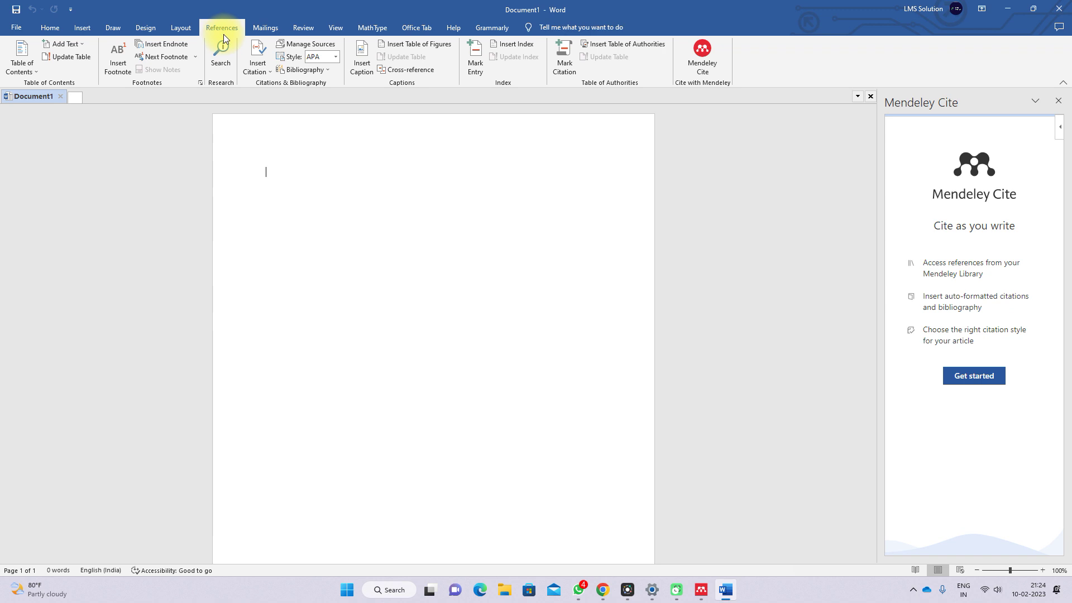
Copy the IET article's abstract from Chrome and paste it into the Word document
mouse_move(195, 20)
mouse_down()
mouse_move(197, 40)
mouse_move(244, 40)
mouse_move(243, 17)
mouse_move(196, 18)
mouse_up()
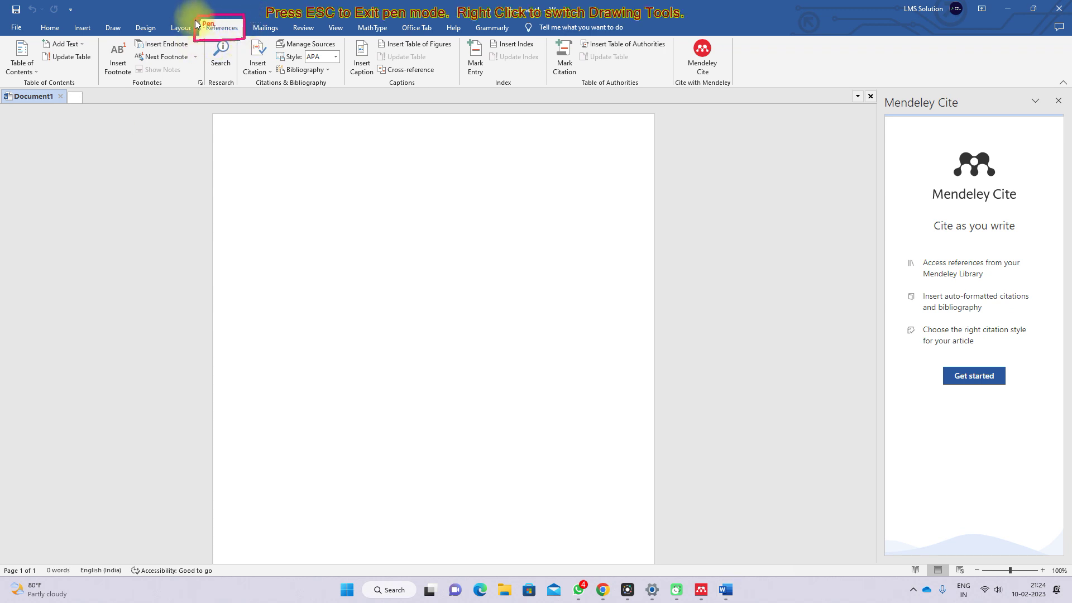
key(Escape)
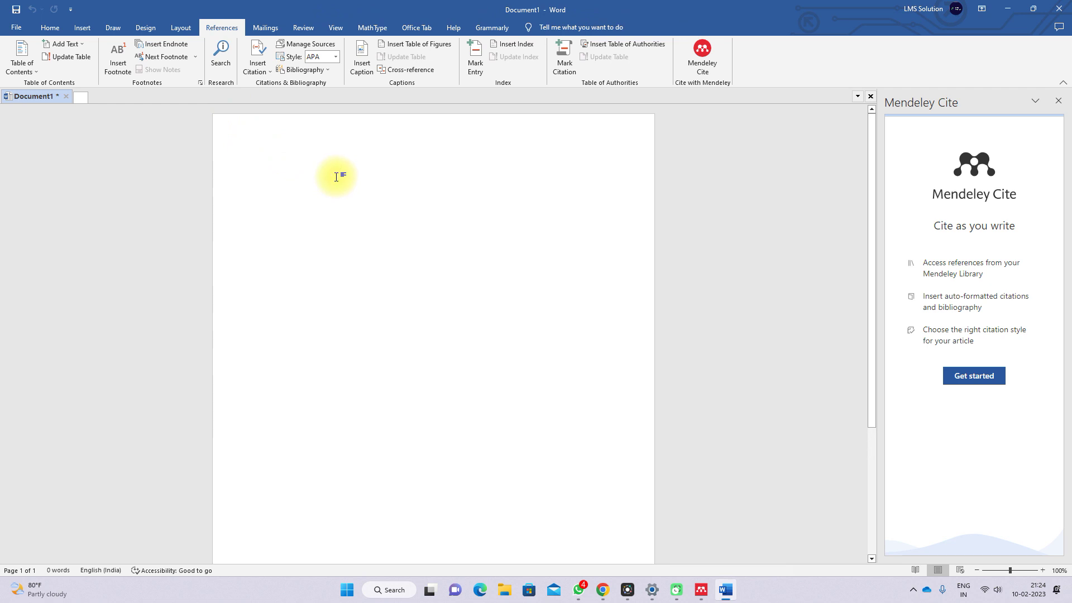
click(602, 589)
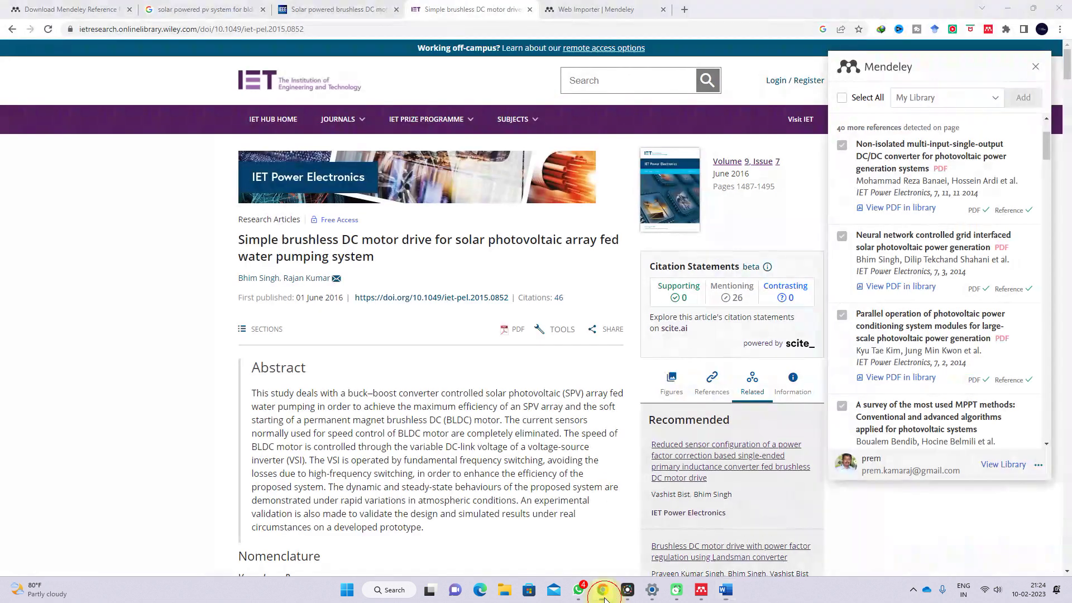
drag(251, 395, 440, 525)
key(ctrl+c)
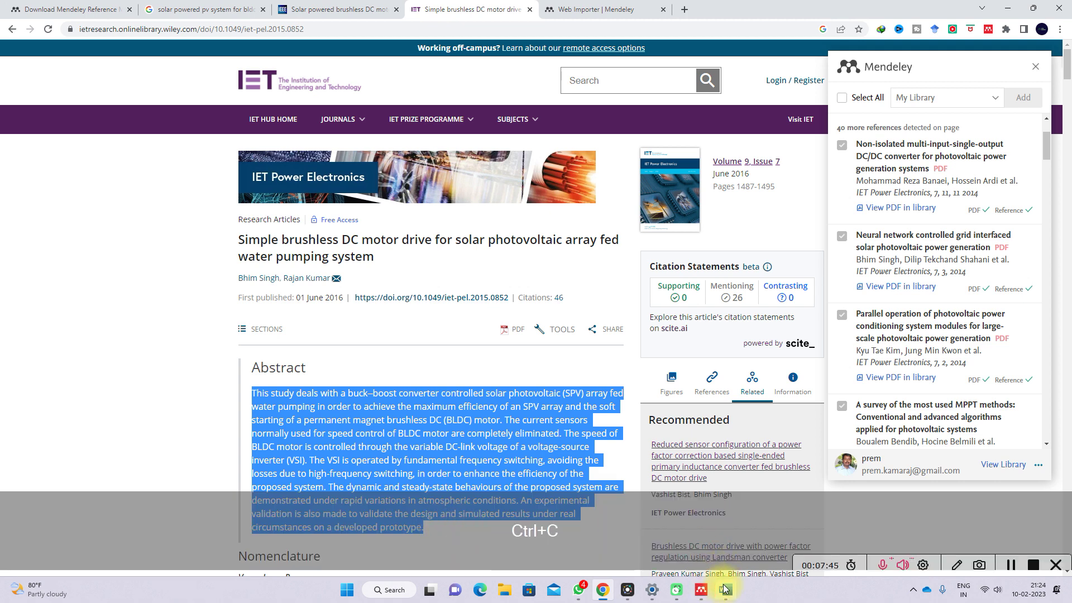
click(724, 590)
key(ctrl+v)
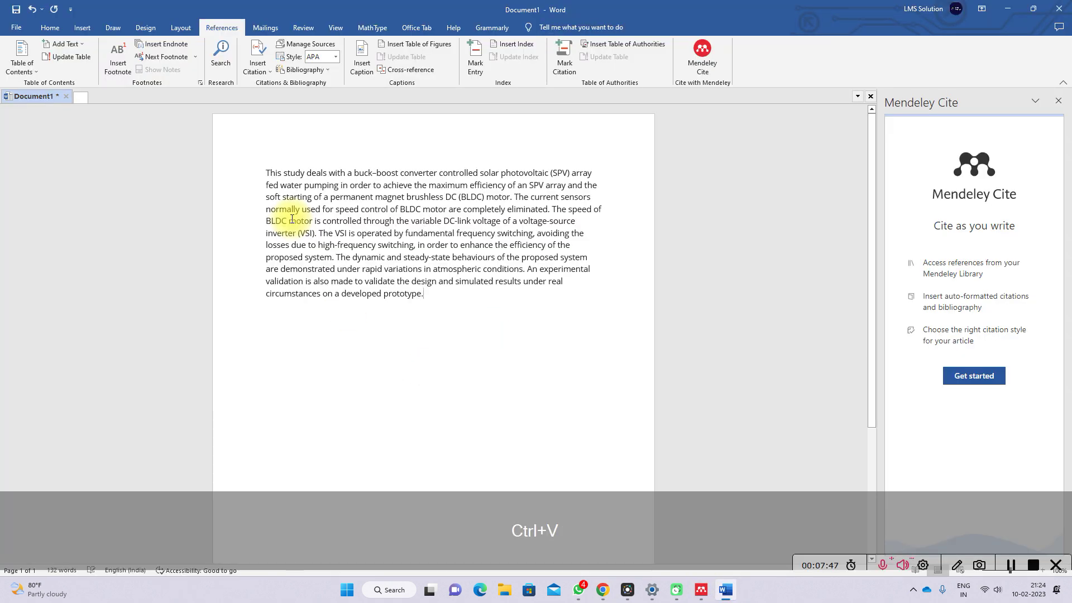
Justify the pasted abstract paragraph and place the caret right after 'motor'
drag(424, 296, 251, 167)
click(49, 28)
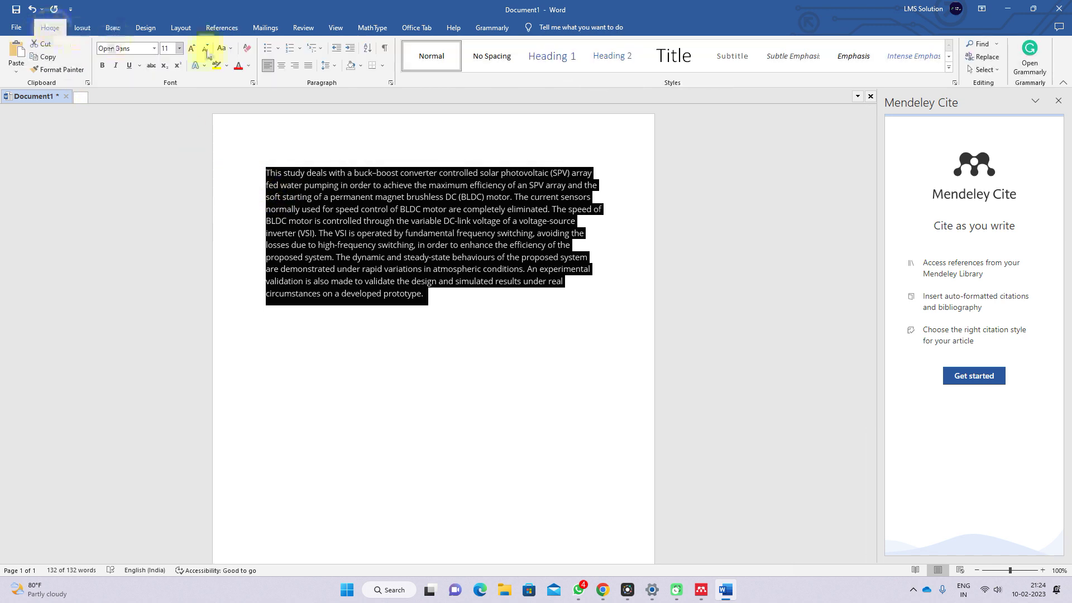
click(307, 65)
click(457, 221)
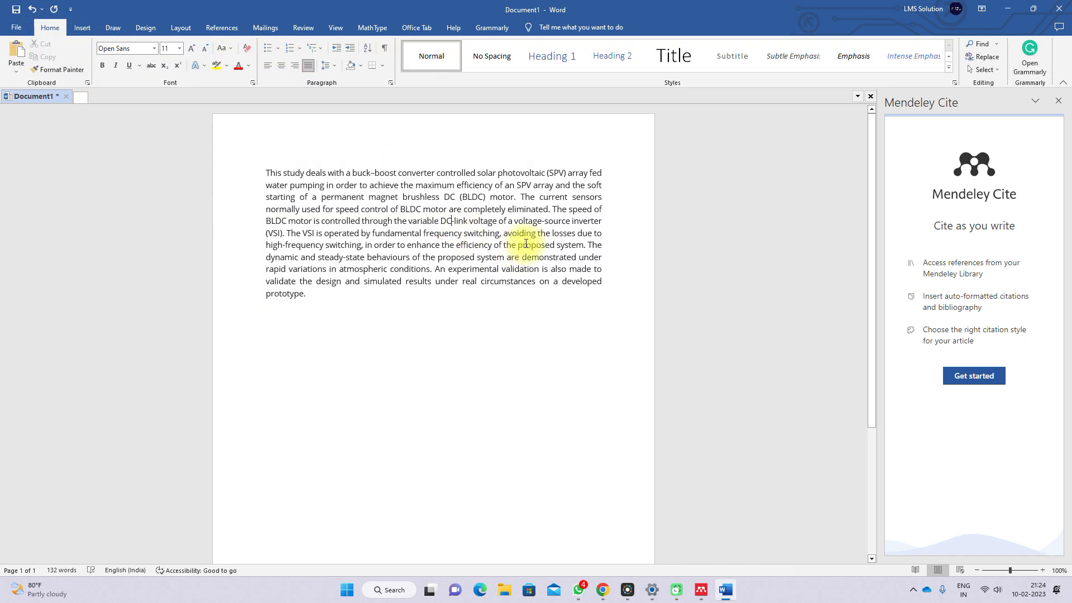
click(515, 197)
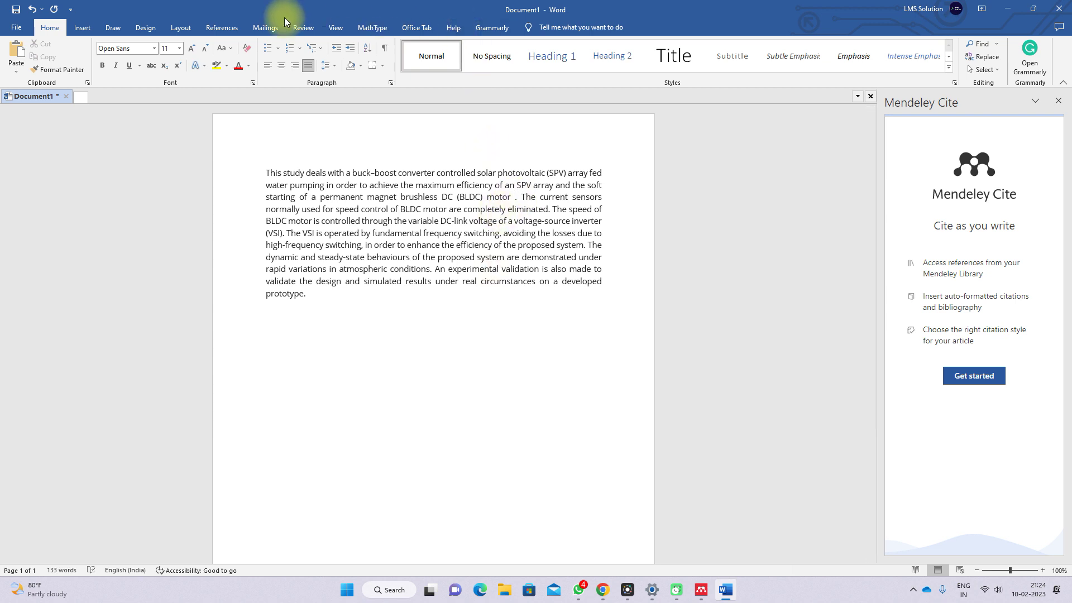
click(217, 28)
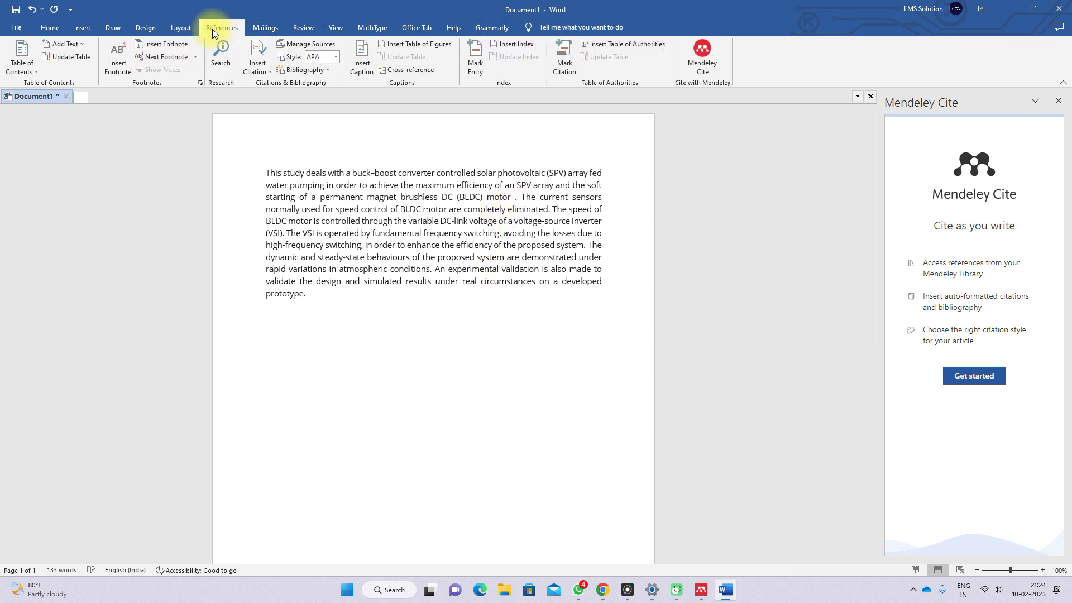
click(706, 60)
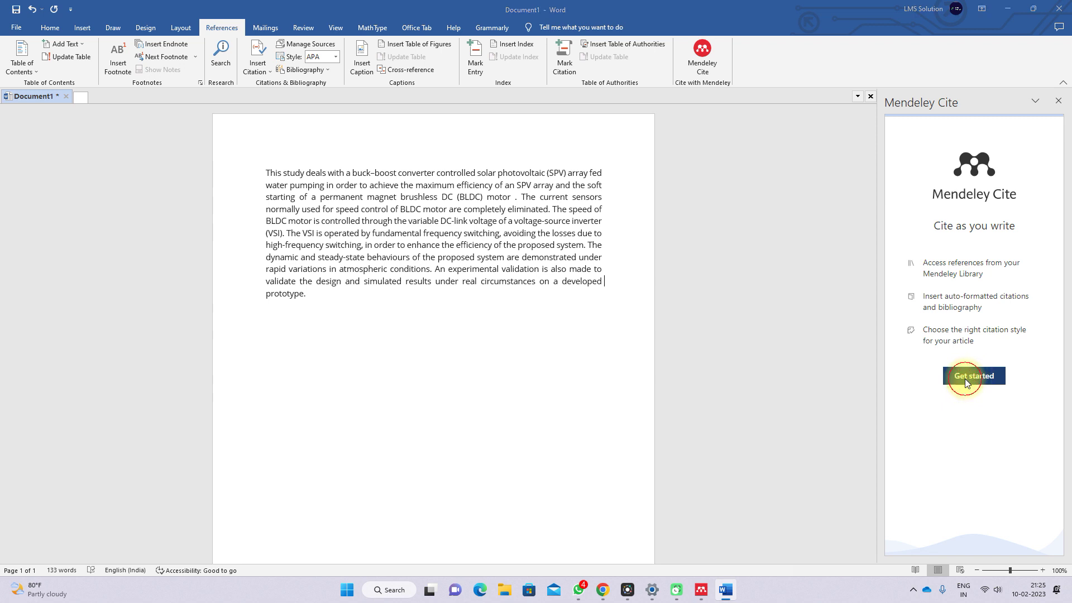
Sign in to Mendeley Cite by entering the account credentials on the Elsevier page
click(965, 377)
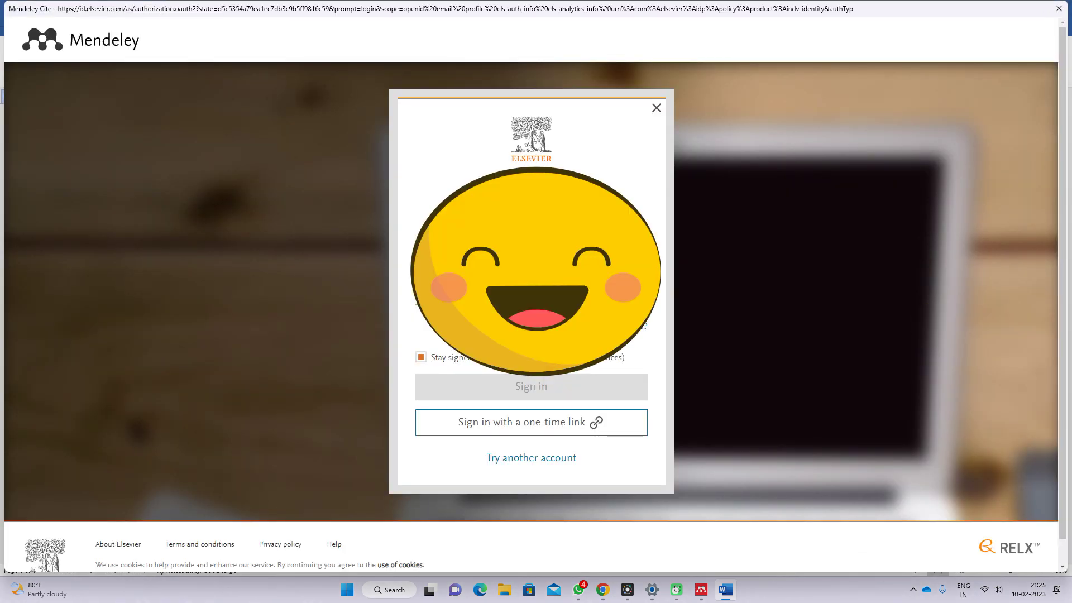
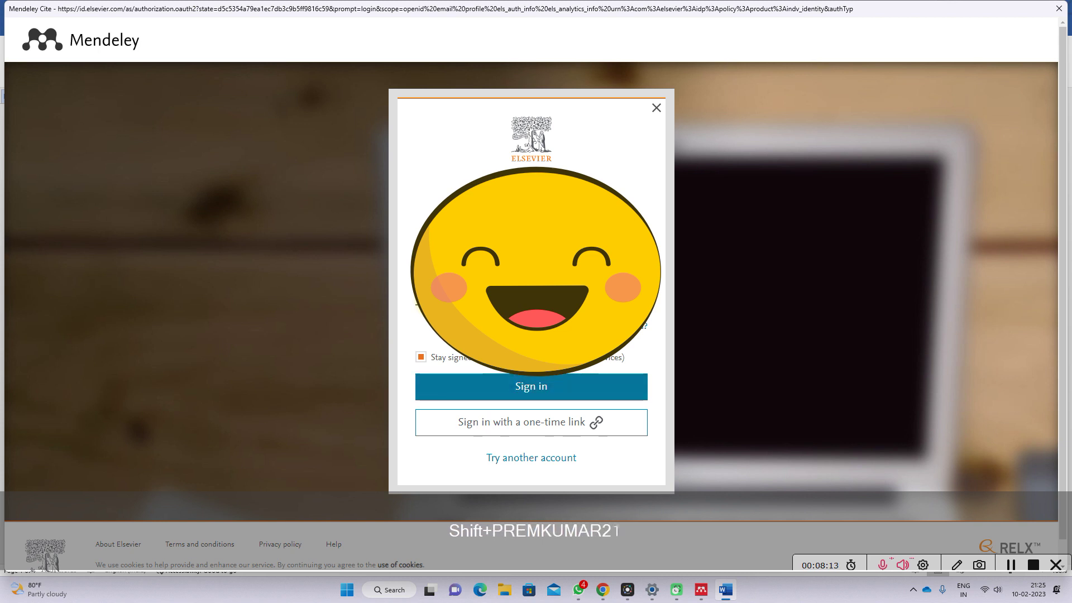
click(506, 382)
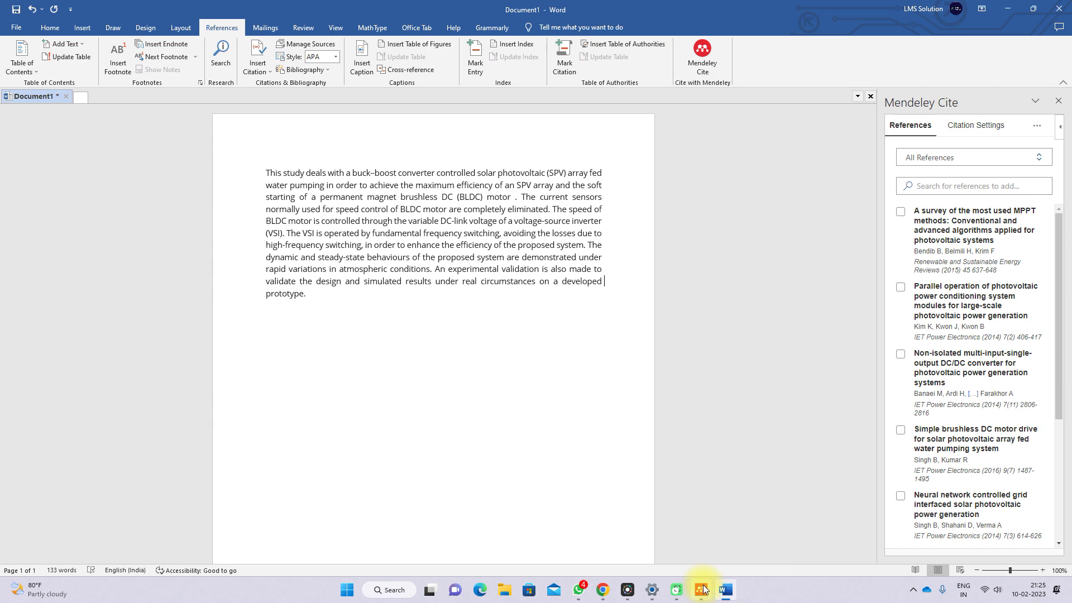
Insert a citation to the 2016 Singh & Kumar brushless DC motor drive paper after 'developed'
click(702, 590)
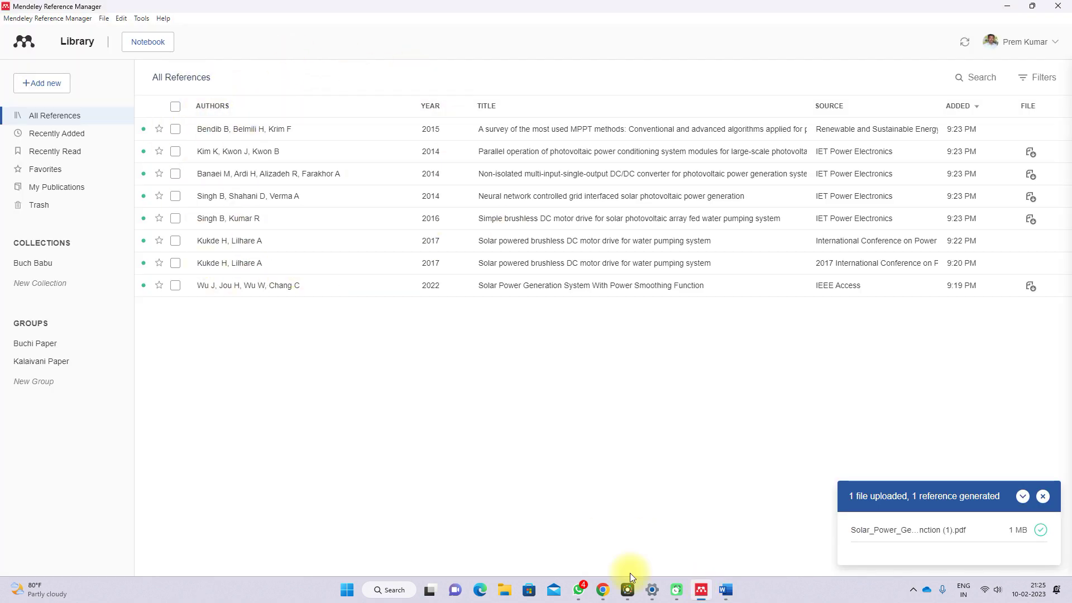
click(702, 589)
scroll(956, 320, down, 5)
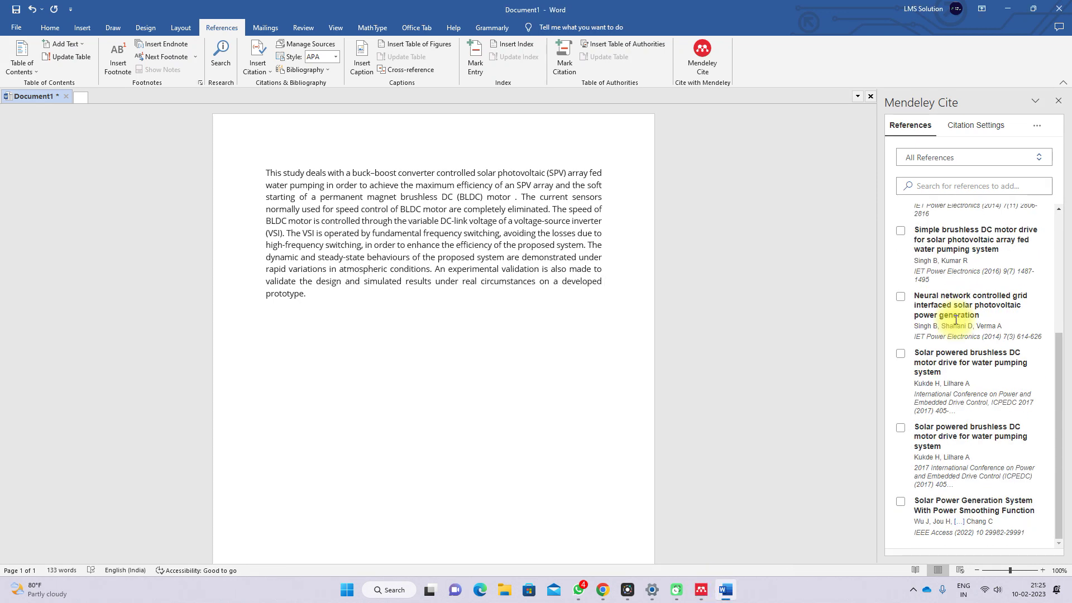
click(900, 231)
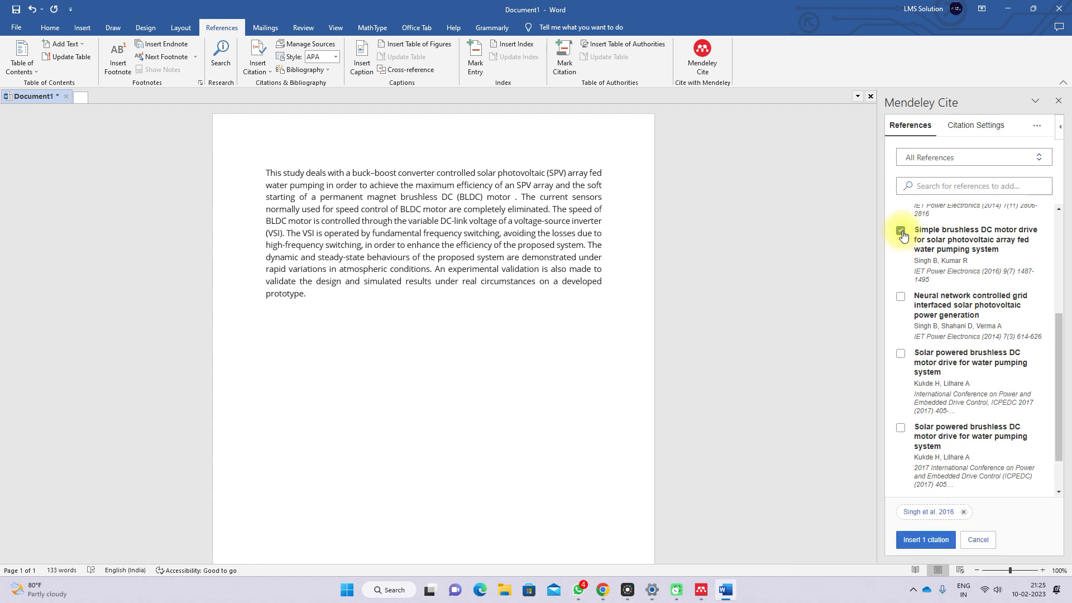
click(921, 541)
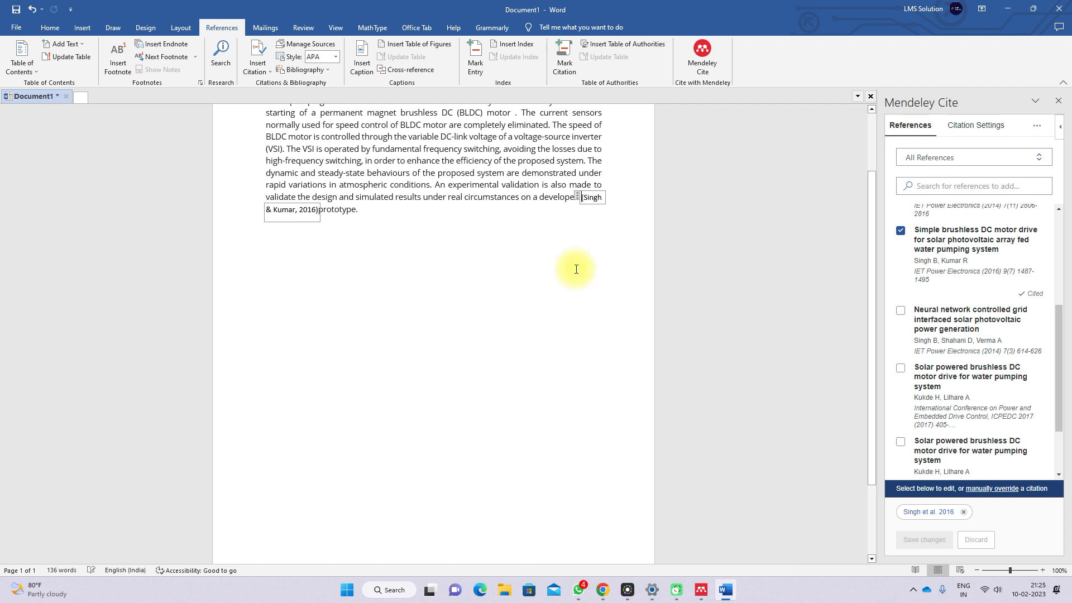
scroll(558, 268, up, 2)
click(321, 260)
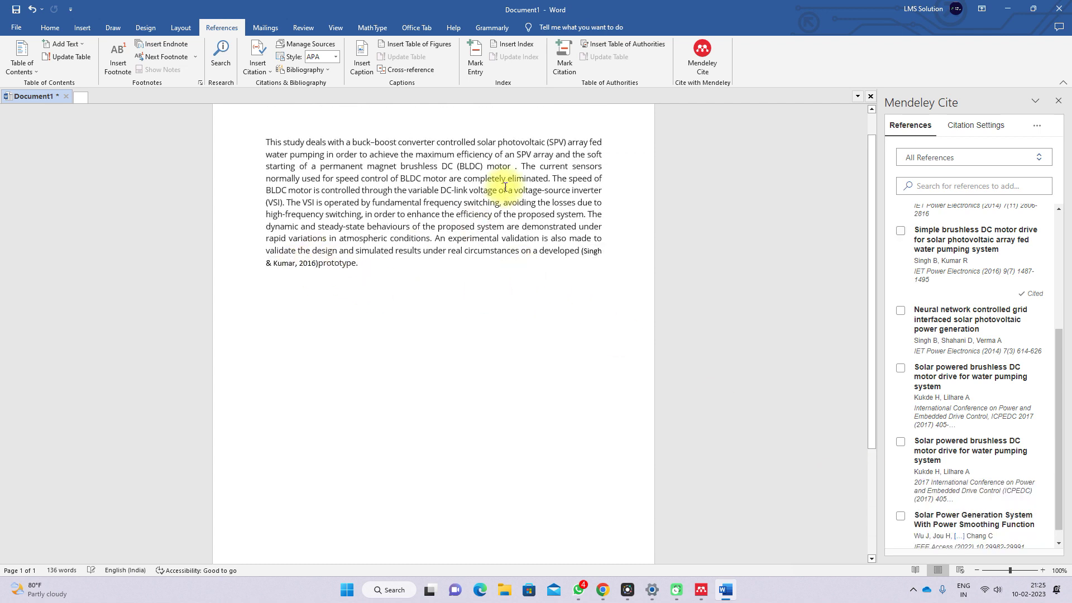
Cite the 2014 Singh et al. neural network grid-interfaced PV paper after 'motor'
click(513, 167)
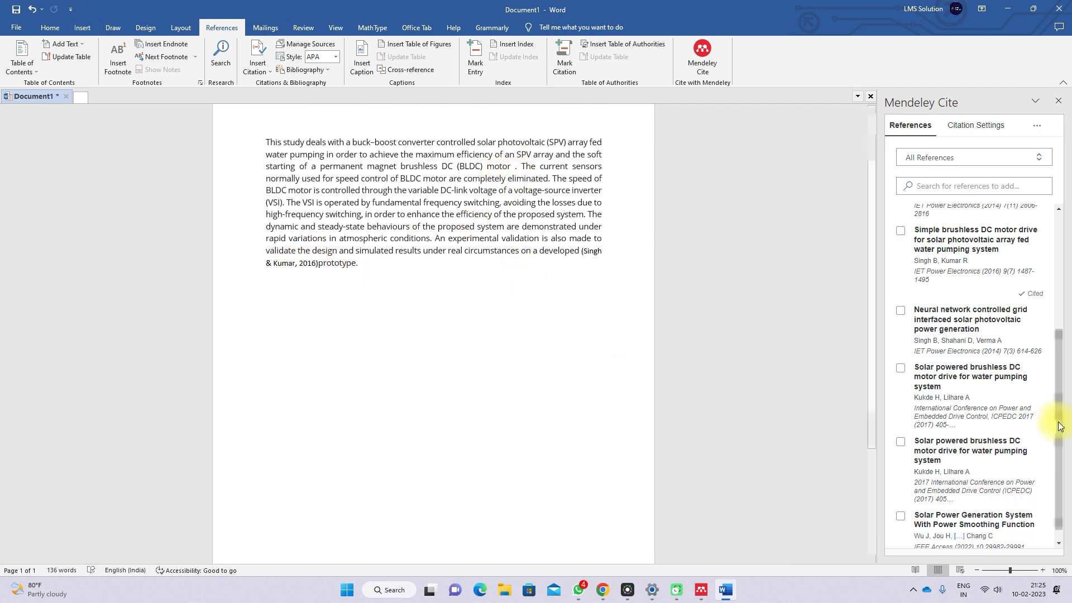
click(902, 313)
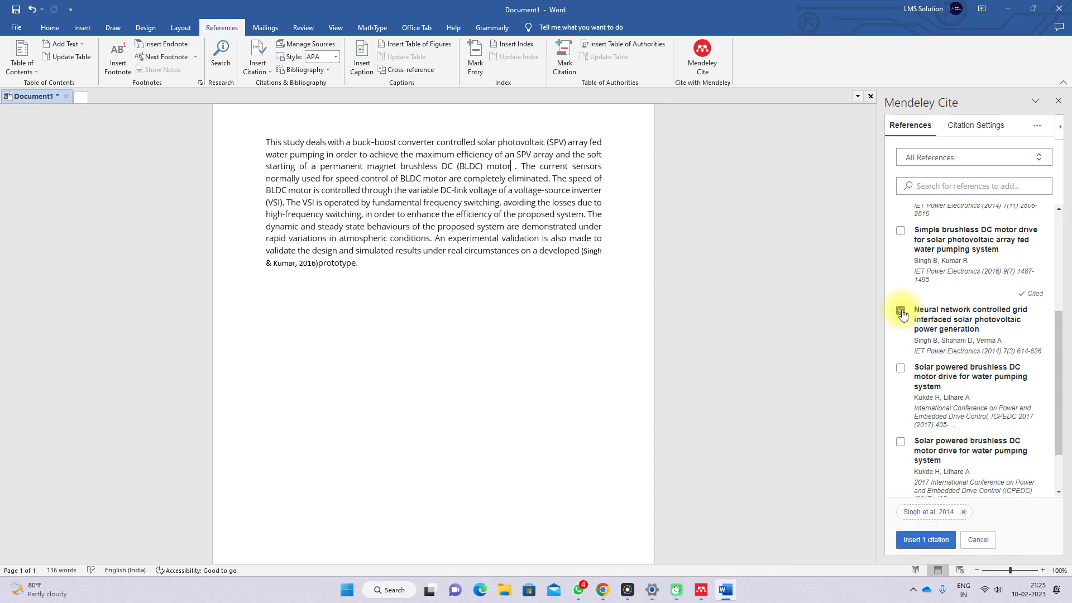
click(927, 540)
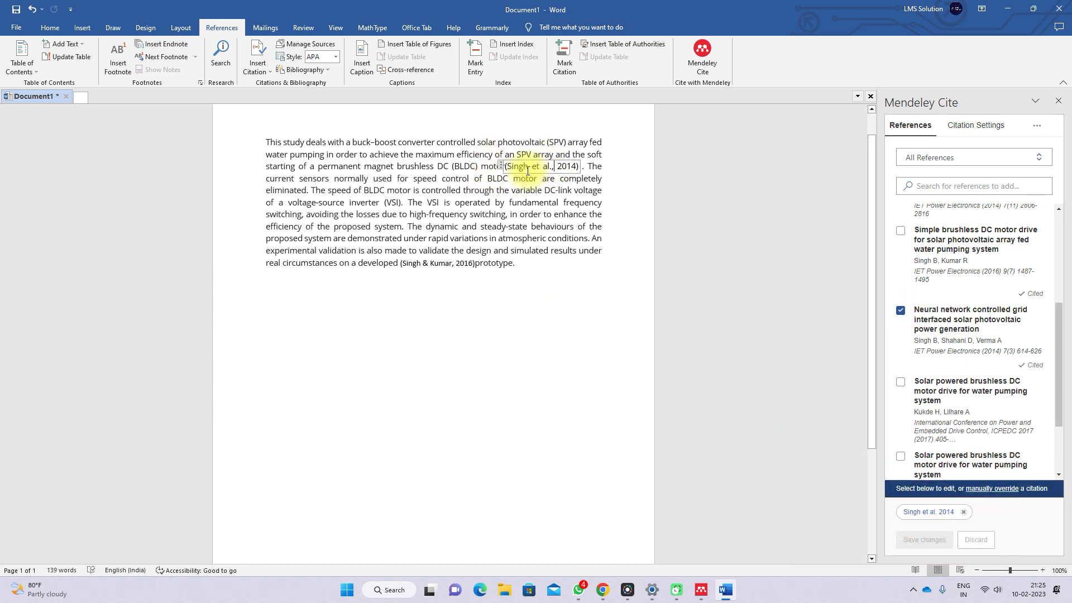
click(957, 127)
Switch the Mendeley Cite citation style to IEEE so citations become numbered [1] and [2]
click(924, 209)
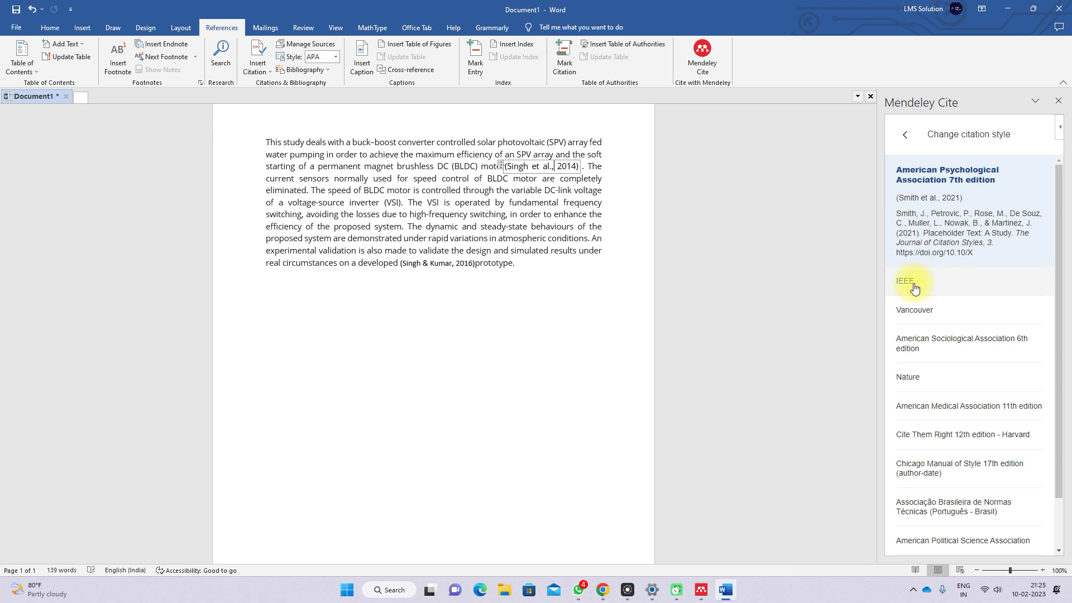
click(914, 283)
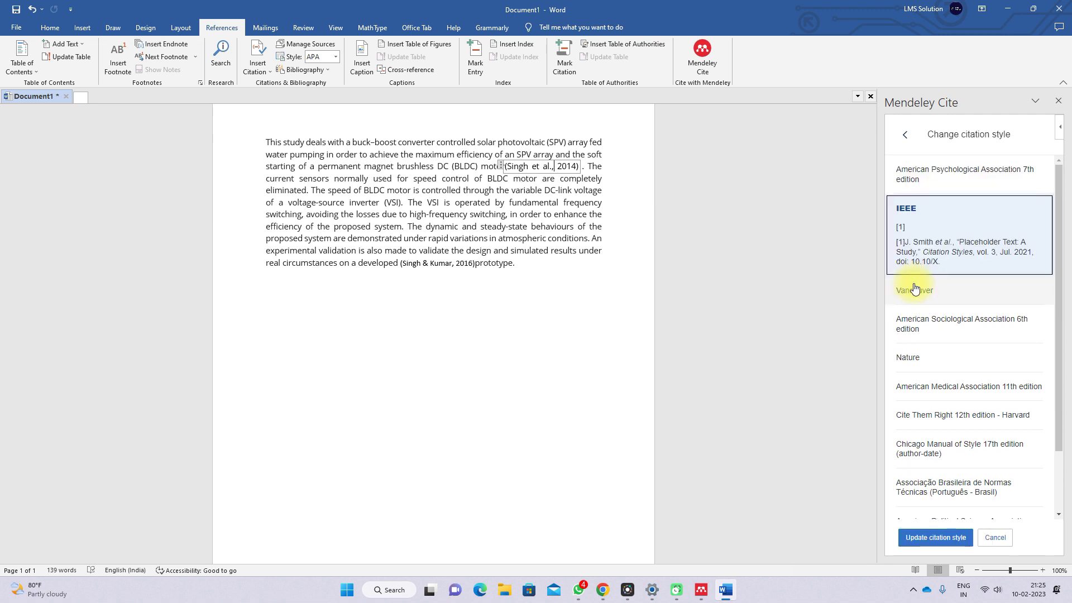
click(929, 537)
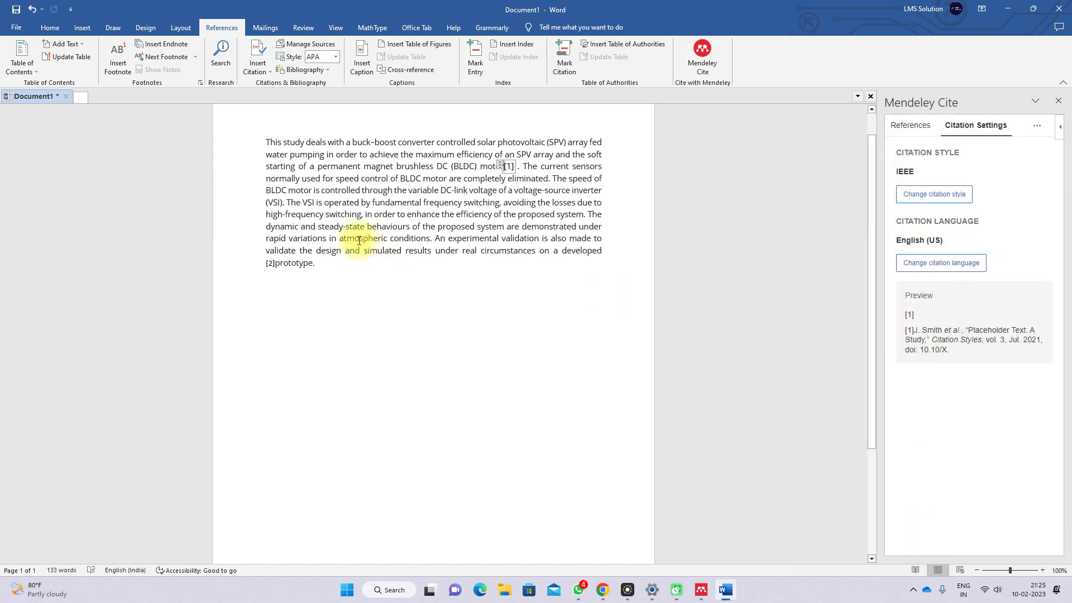
click(419, 225)
drag(496, 166, 514, 166)
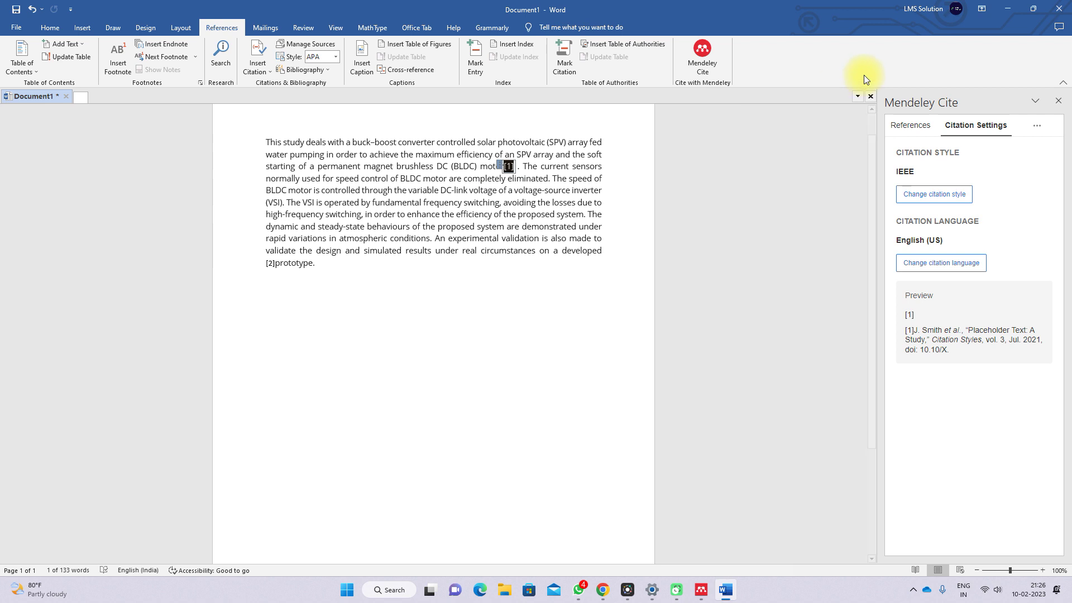
Add a 'References' heading on a new line below the abstract's last sentence
click(941, 134)
click(971, 126)
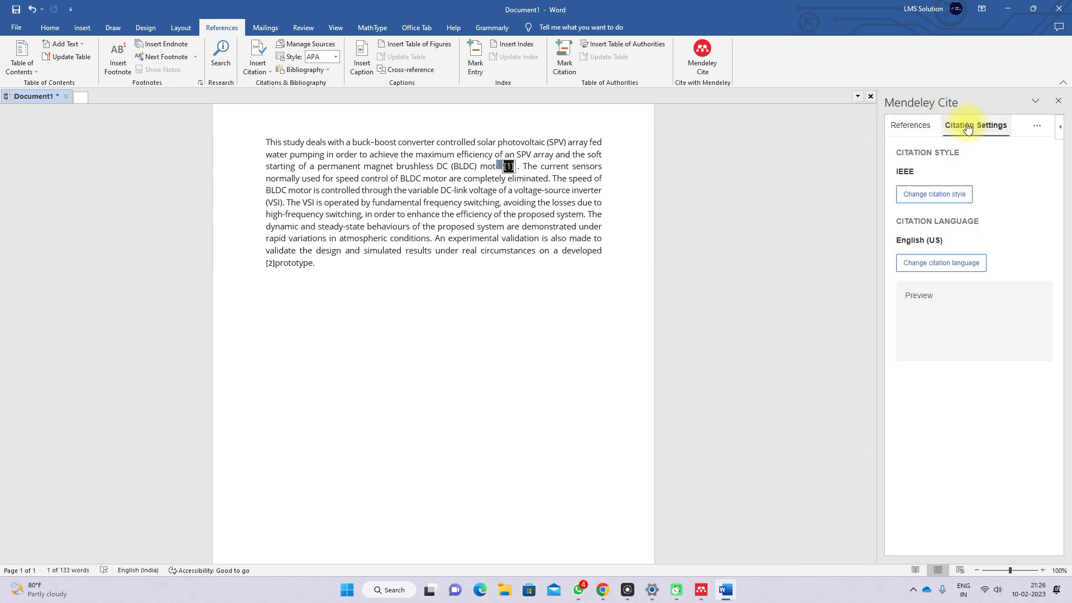
click(922, 129)
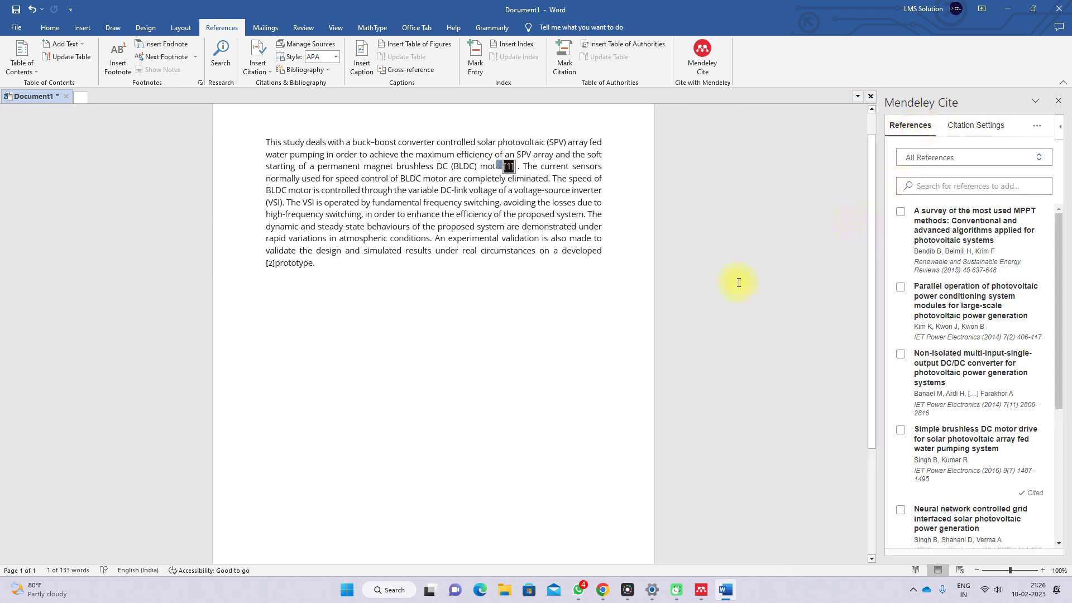
click(332, 286)
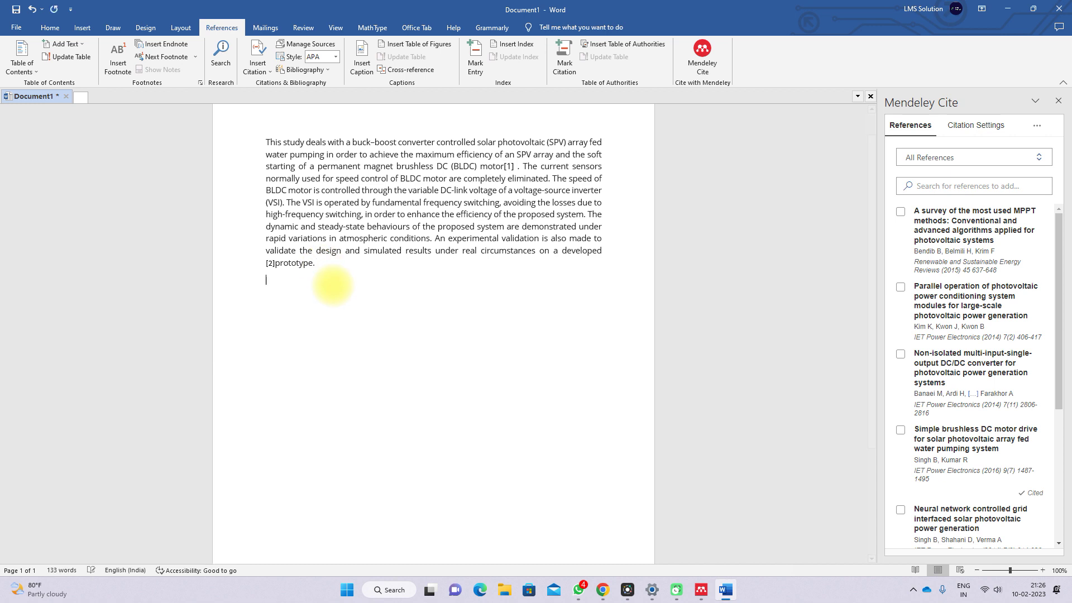
key(Return)
key(Return)
text(References)
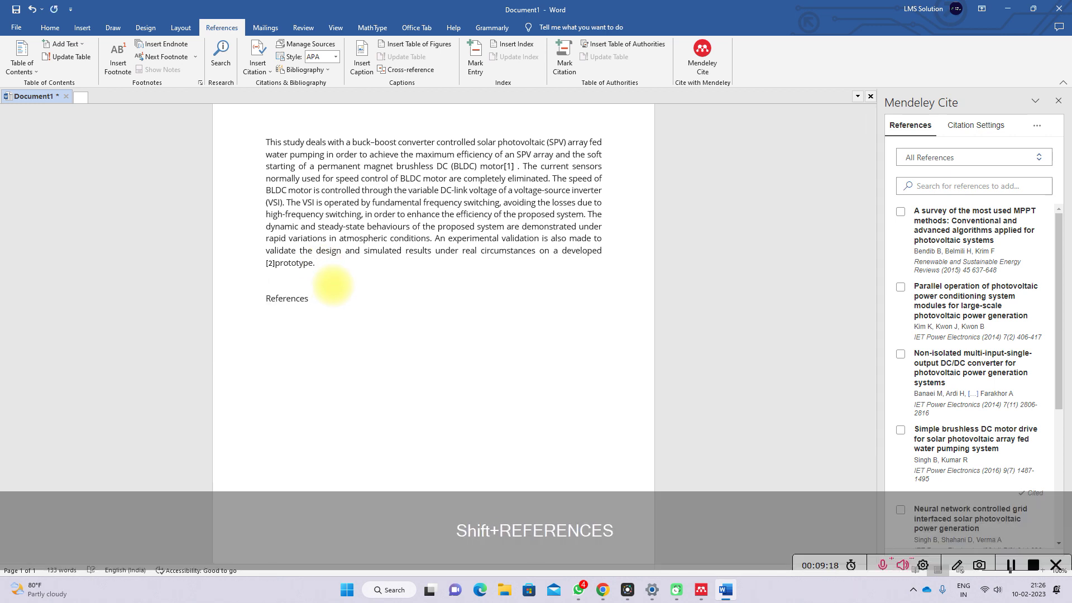
key(Return)
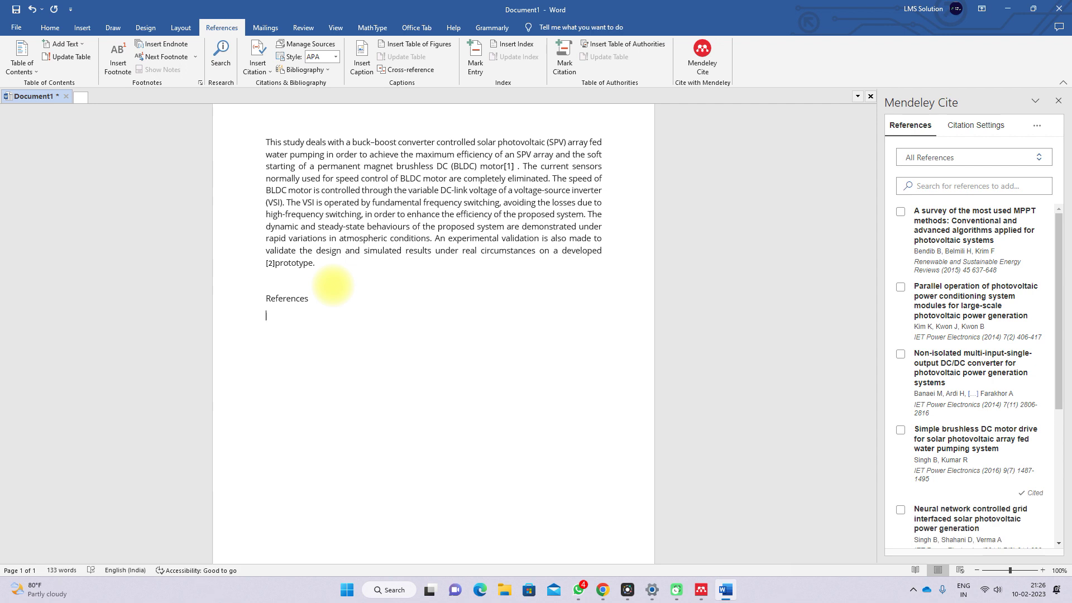
Tick eight papers in the Mendeley Cite library, from the MPPT survey to solar power generation
click(901, 212)
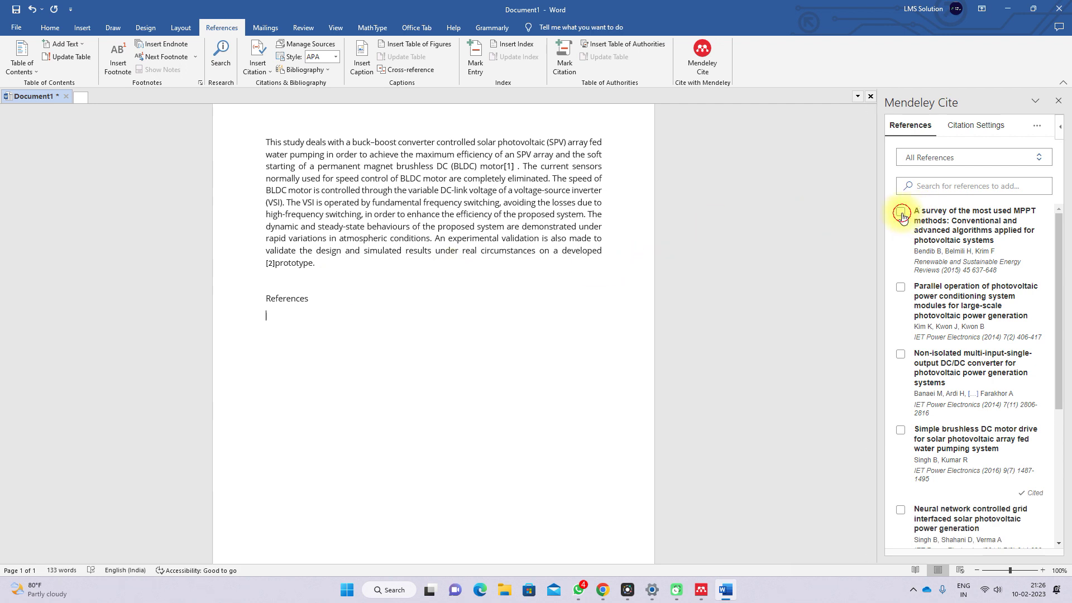
click(900, 288)
click(900, 354)
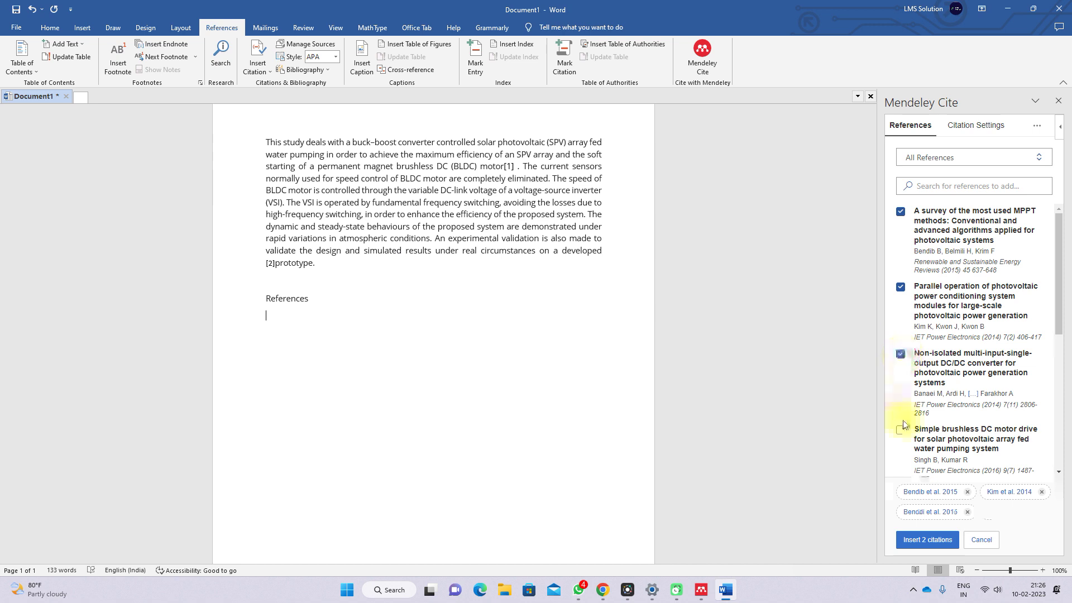
click(901, 430)
scroll(905, 405, down, 2)
click(900, 391)
scroll(899, 386, down, 2)
click(900, 343)
click(901, 417)
scroll(901, 391, down, 2)
click(901, 422)
scroll(904, 391, up, 6)
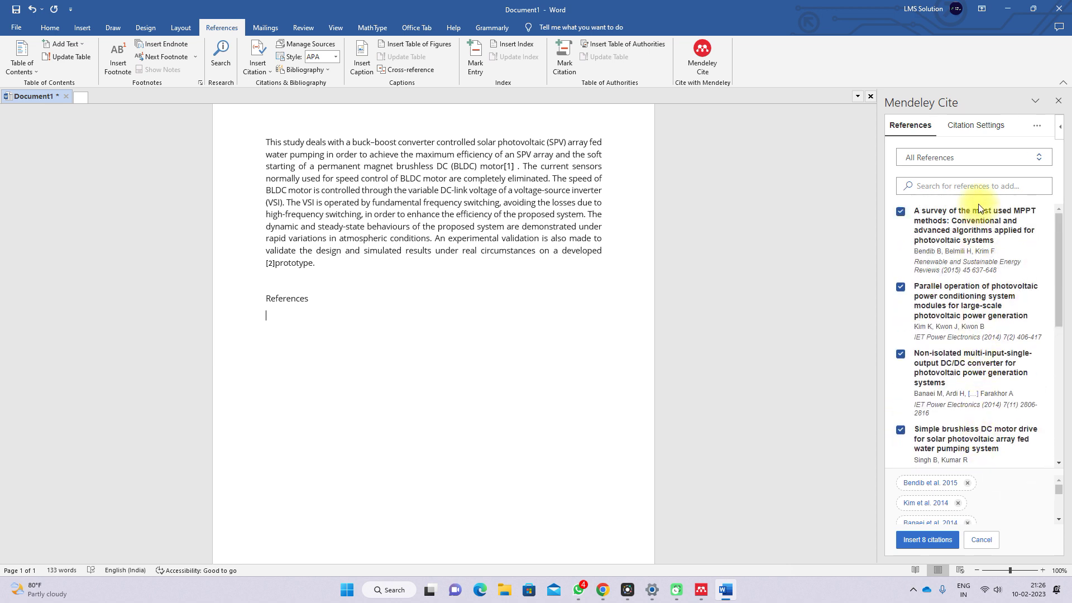
Insert the IEEE bibliography under the References heading, listing entries [1] and [2]
click(977, 126)
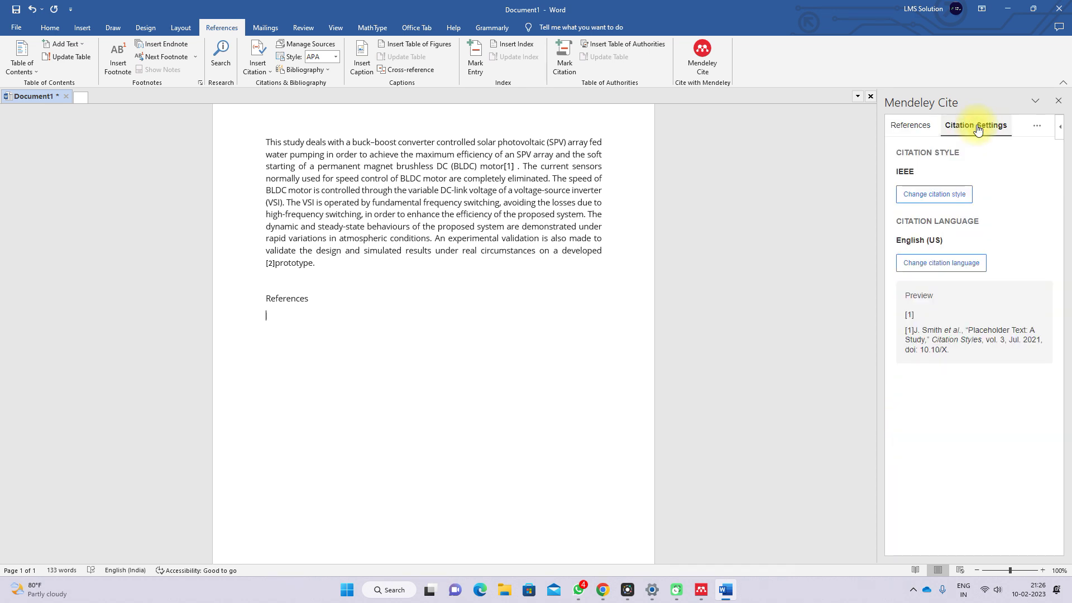
click(915, 125)
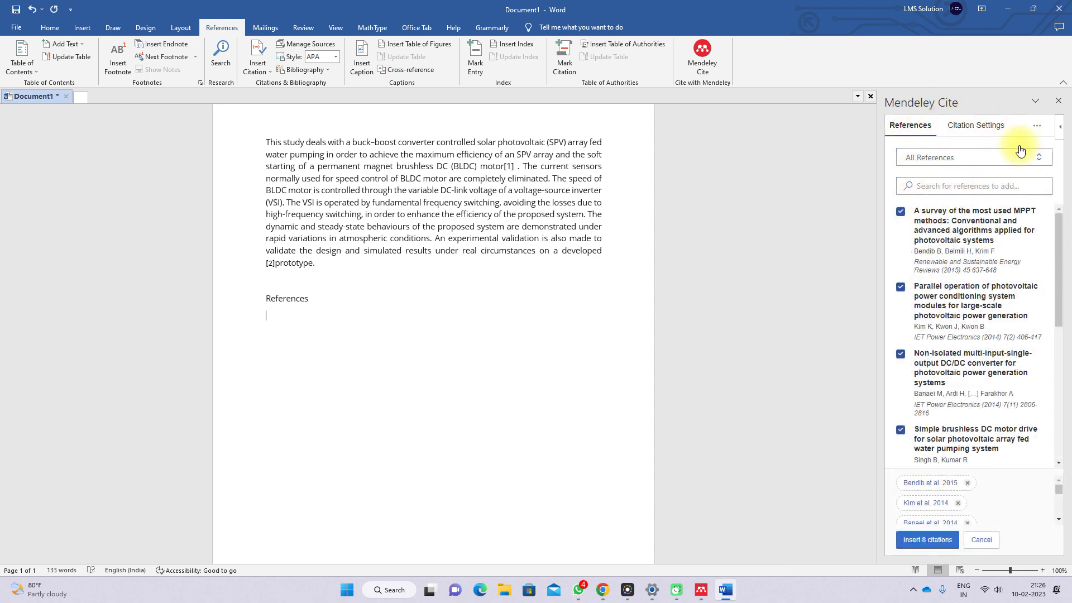
click(1037, 129)
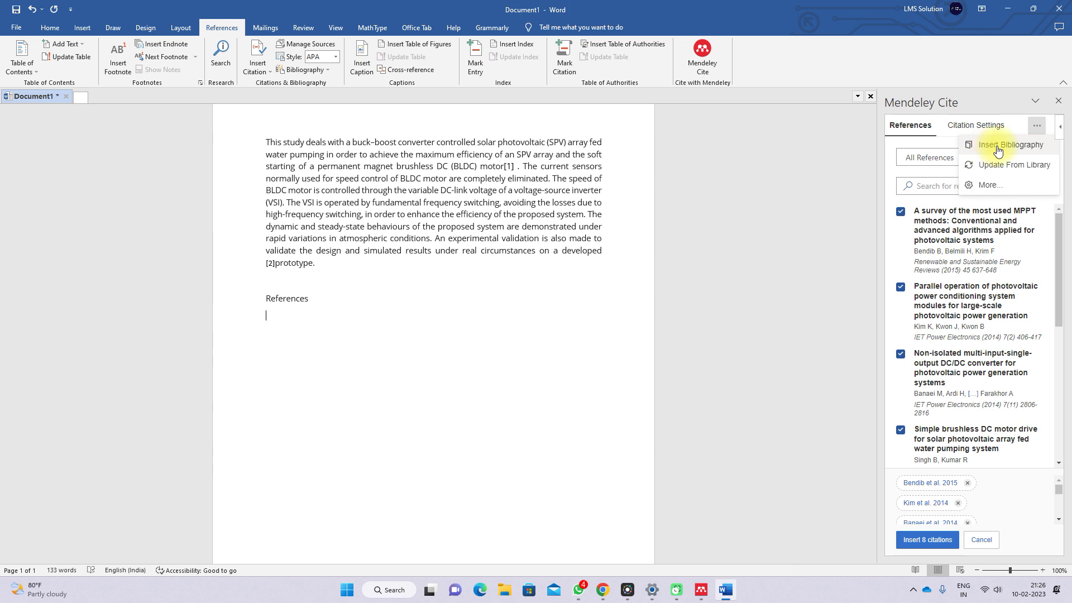
click(1003, 148)
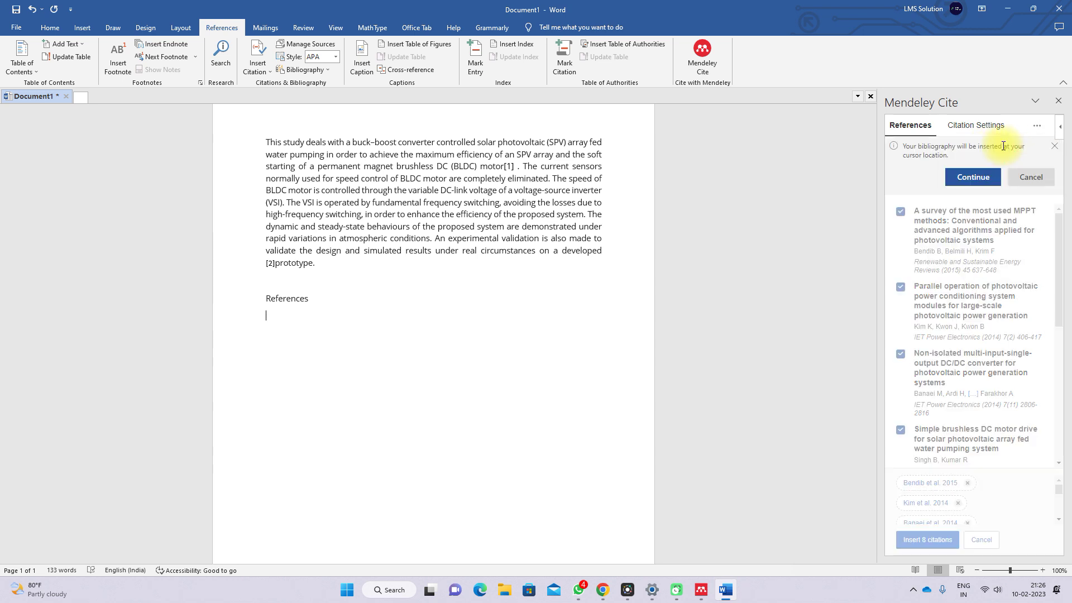
click(973, 177)
scroll(453, 254, up, 4)
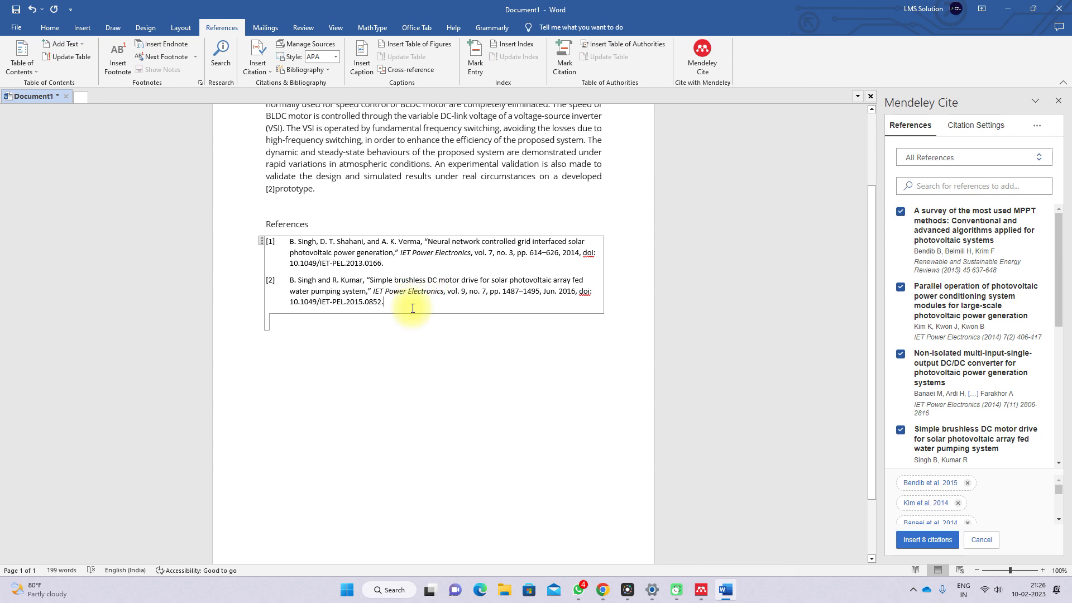
drag(413, 304, 306, 245)
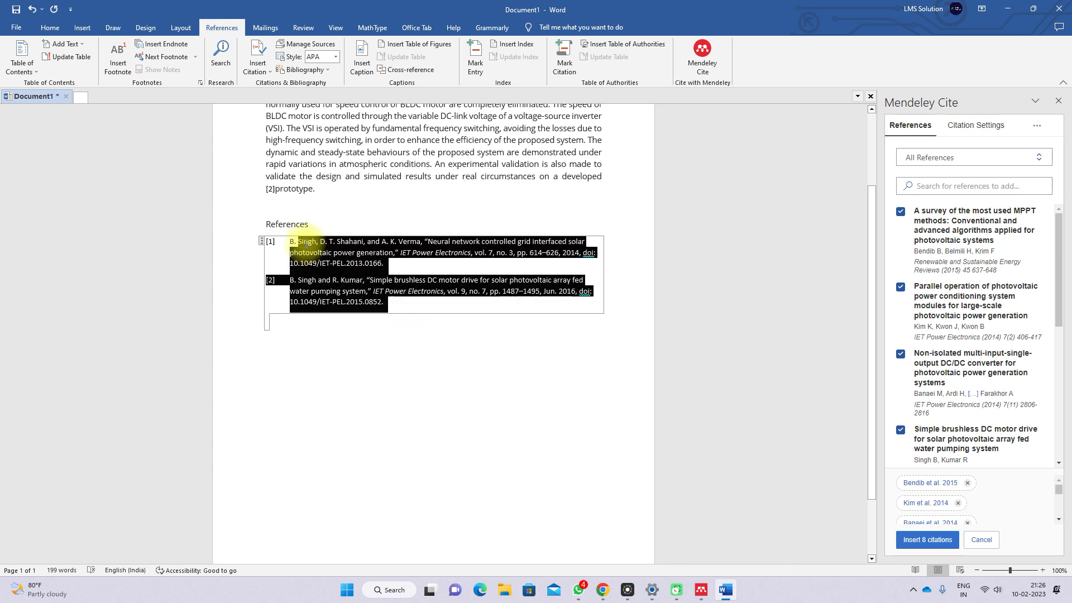
click(383, 322)
drag(392, 303, 270, 236)
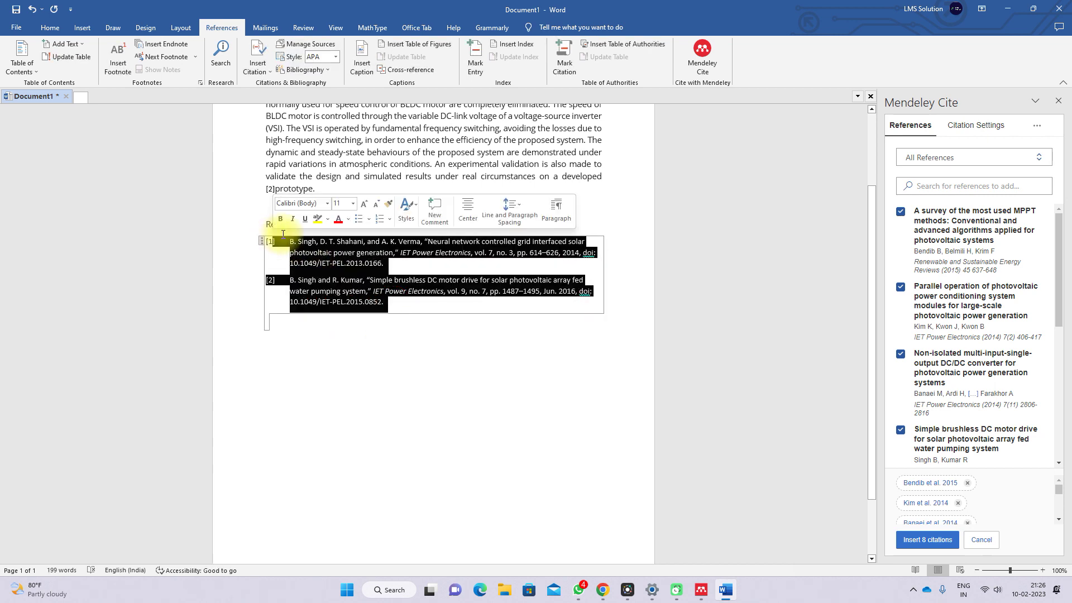
scroll(453, 167, up, 2)
click(270, 269)
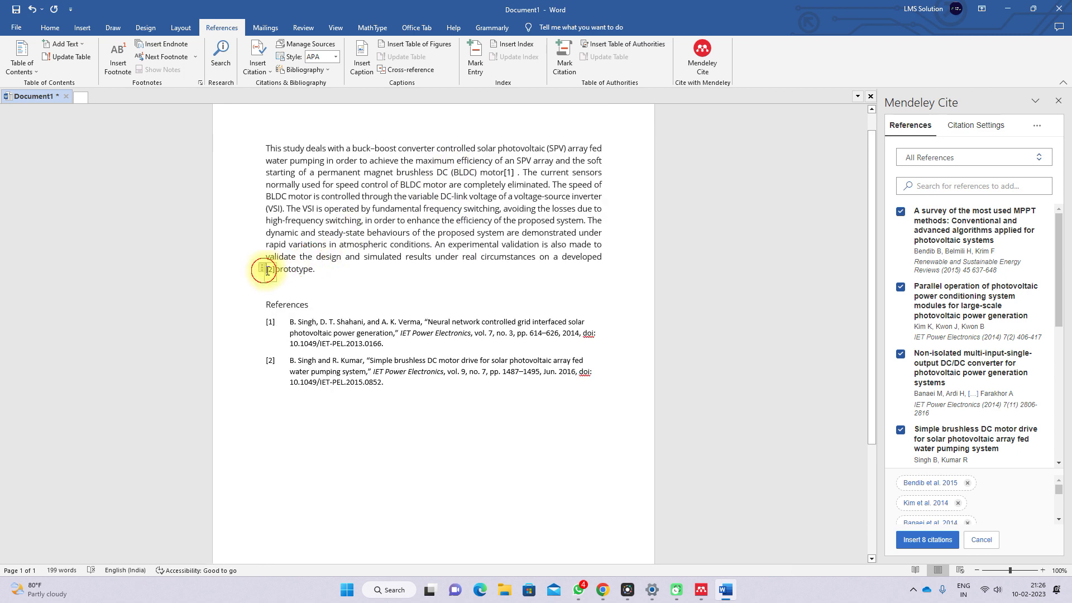
click(509, 172)
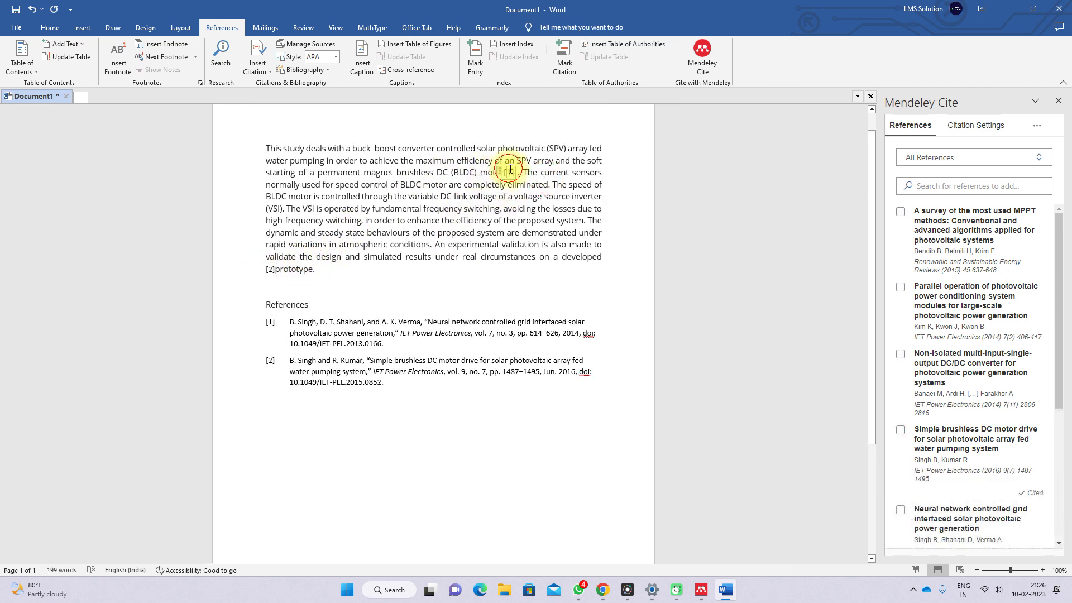
click(505, 172)
click(272, 270)
click(341, 344)
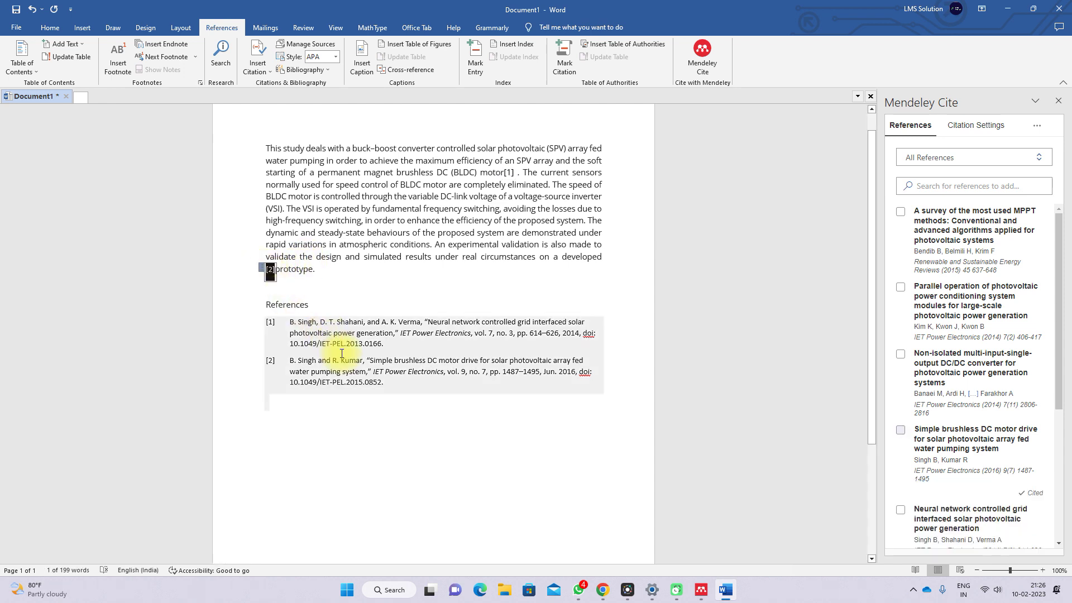
drag(344, 358, 287, 323)
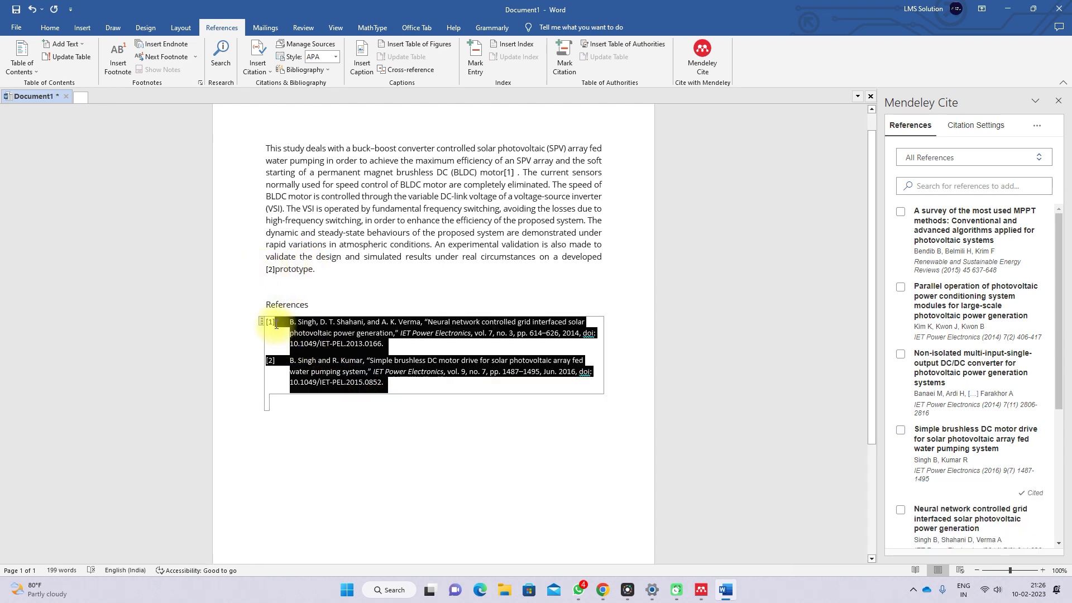
click(399, 415)
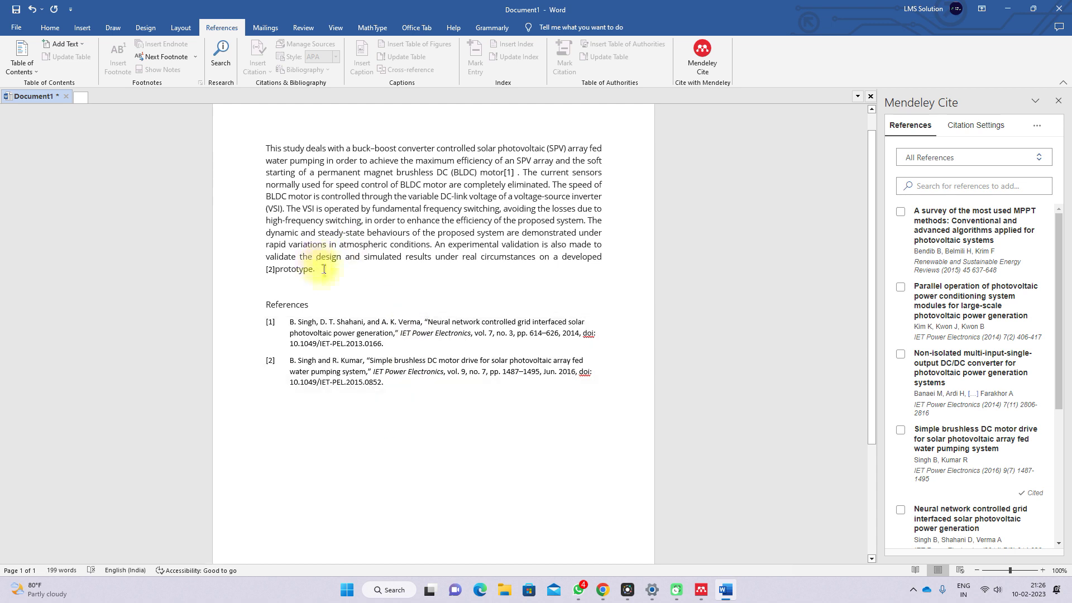
click(585, 222)
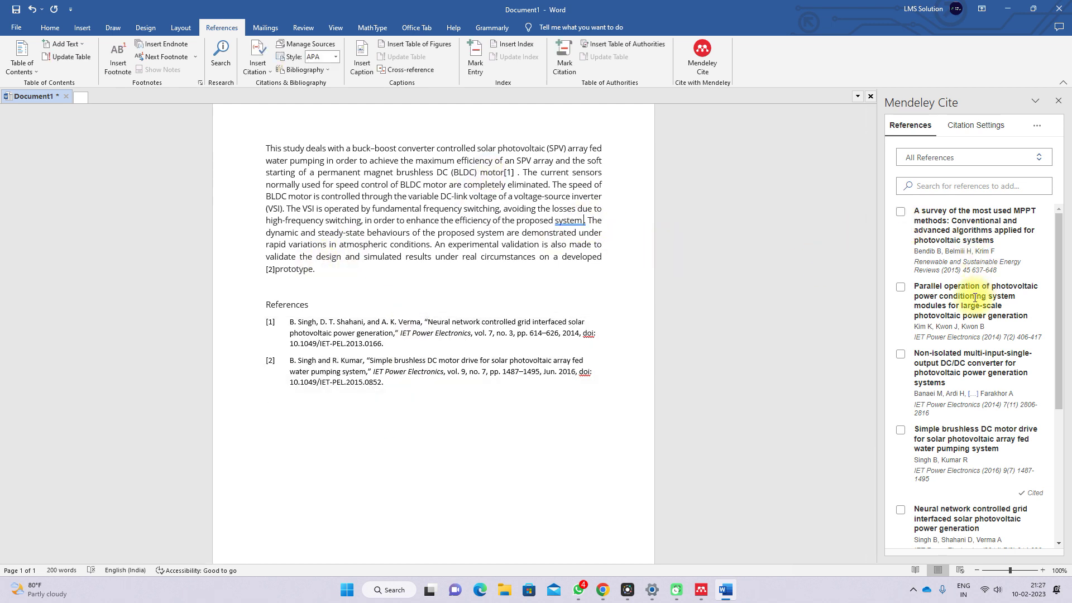
Cite the parallel-operation photovoltaic paper as [2] after 'proposed system', giving a three-entry References list
click(899, 286)
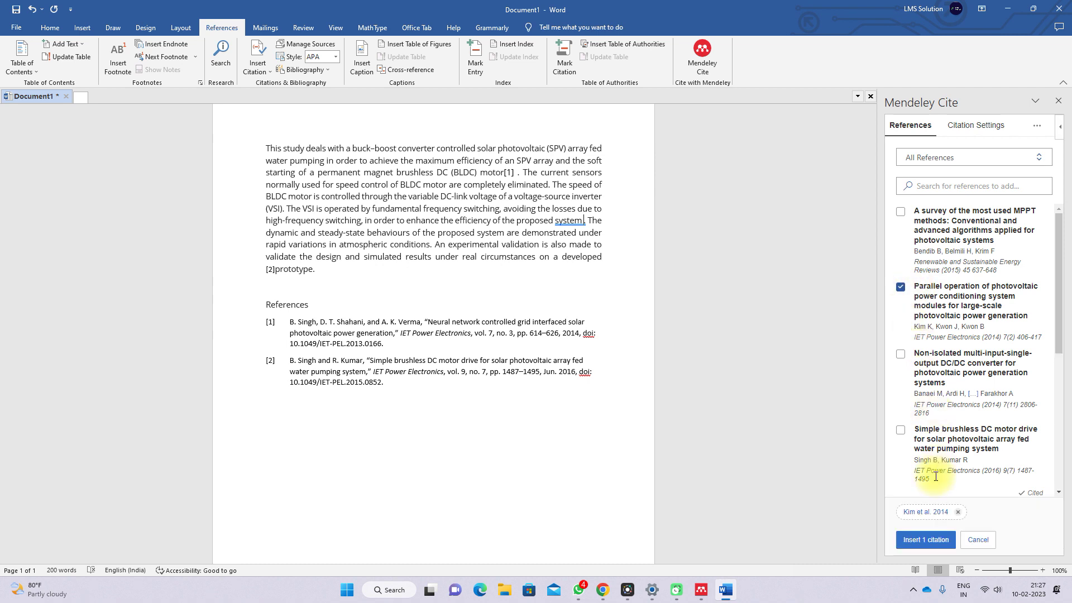
click(923, 536)
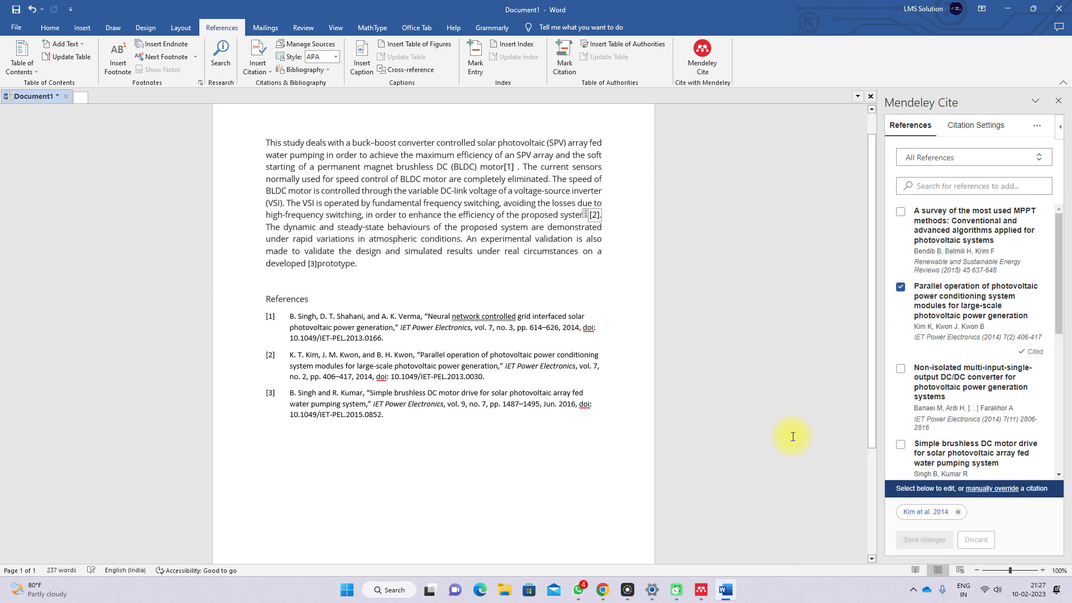
click(451, 365)
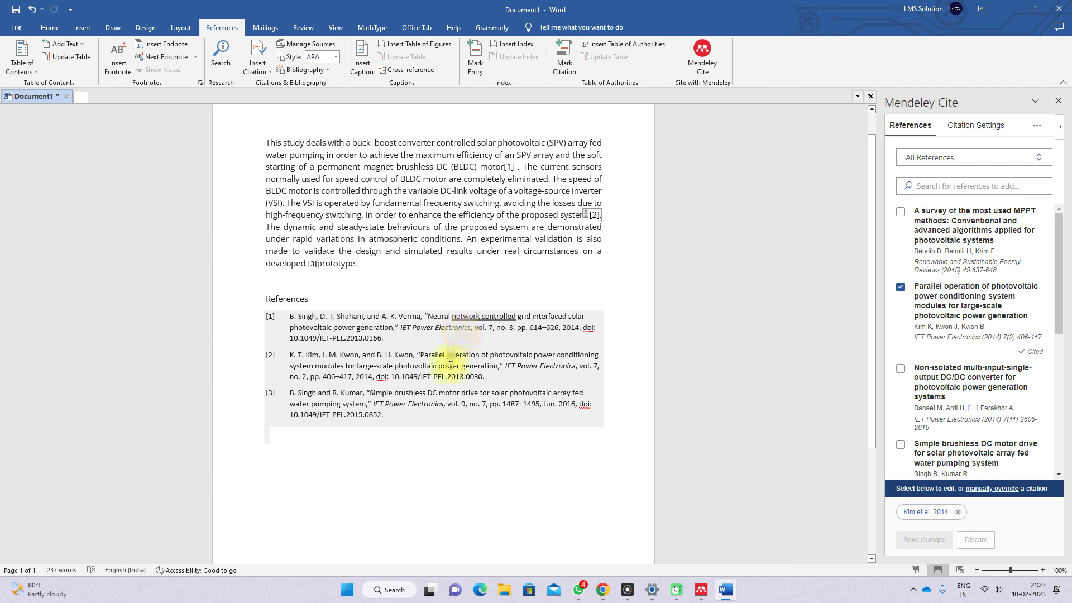
drag(268, 316, 386, 428)
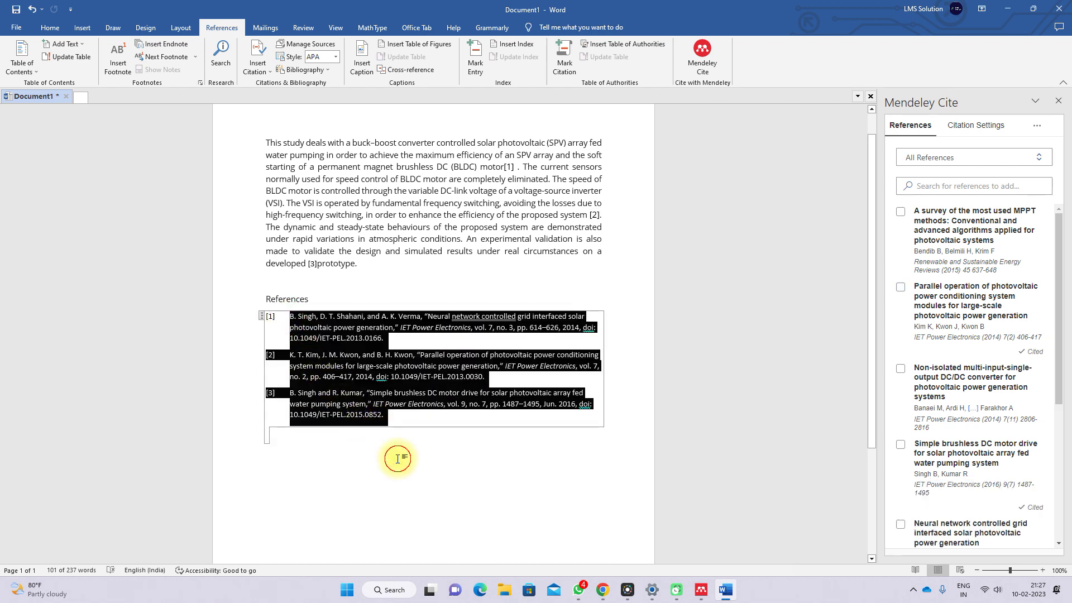
click(400, 452)
scroll(329, 346, up, 1)
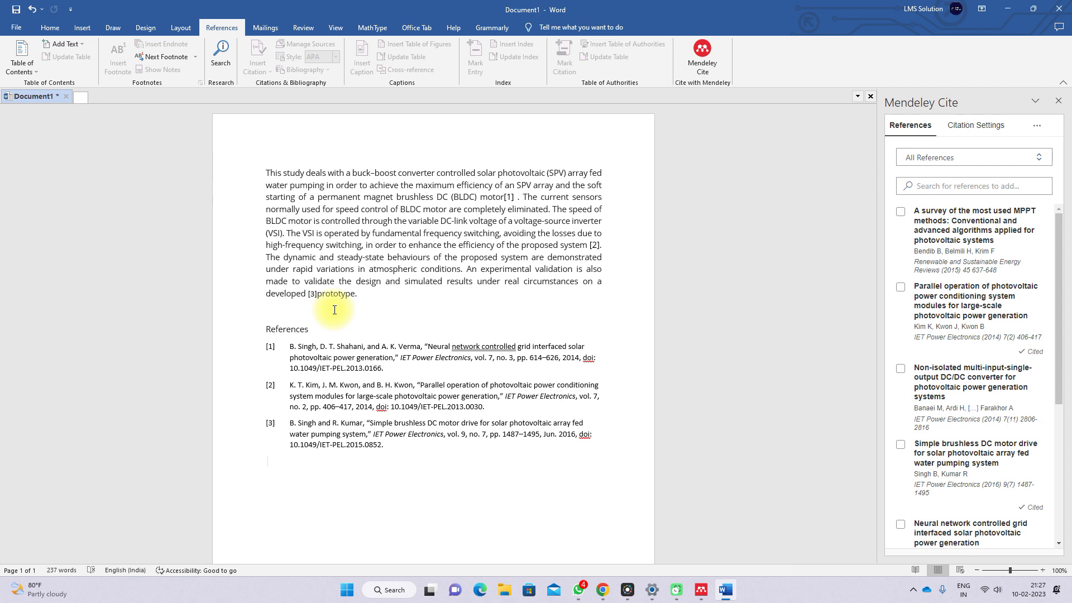
click(1034, 568)
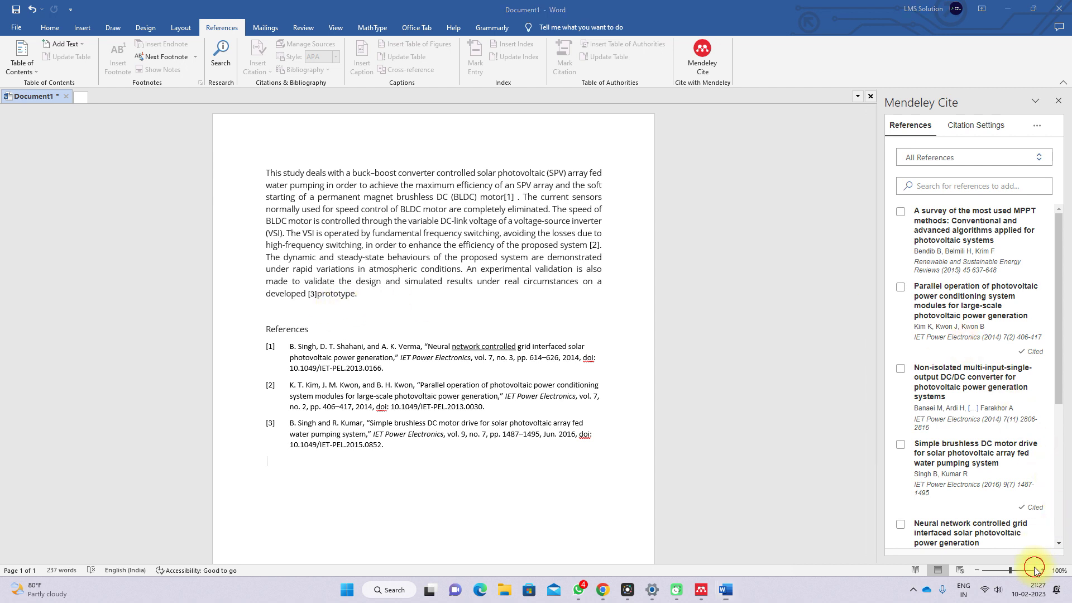